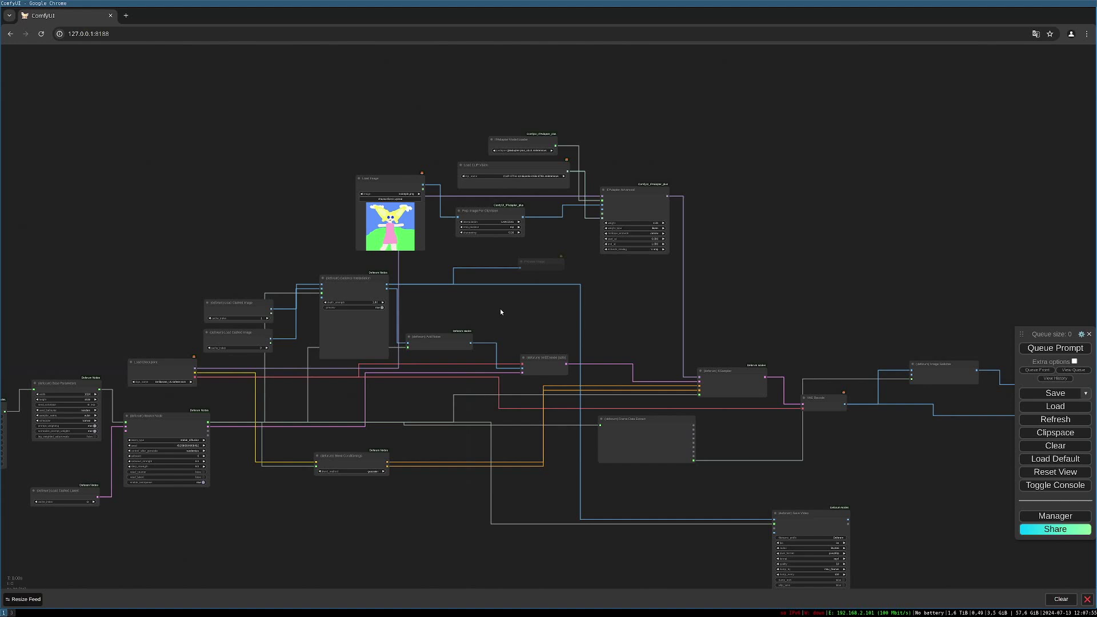
Look over the complete Deforum workflow with the IPAdapter nodes, from the parameter nodes to the Save Video and preview outputs
scroll(506, 314, "up", 3)
left_click_drag(862, 312, 543, 292)
scroll(410, 289, "down", 4)
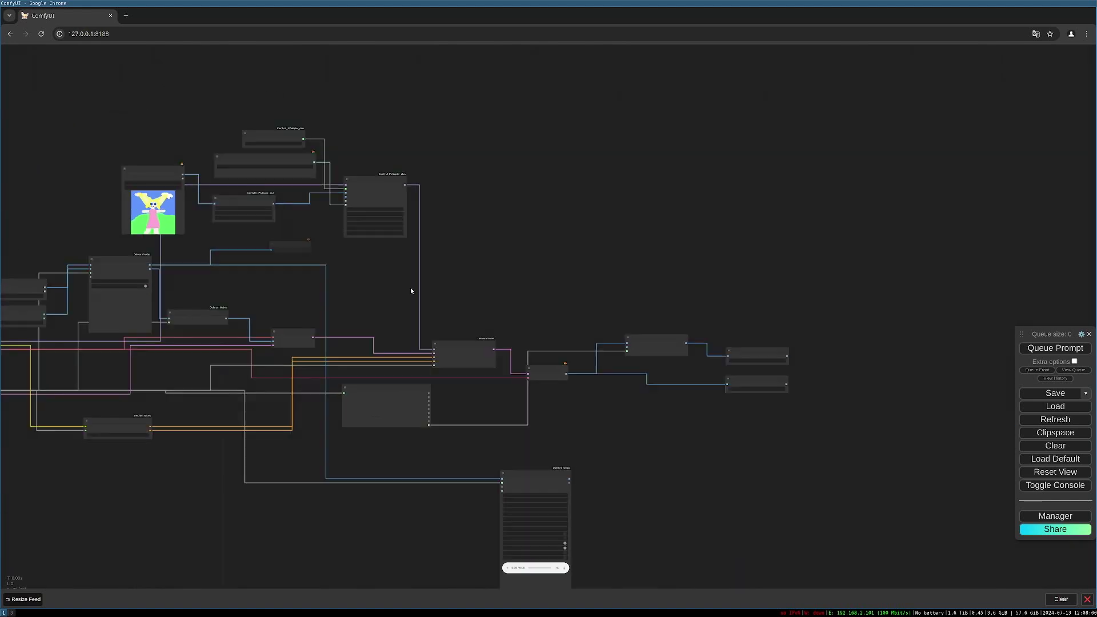
scroll(411, 288, "down", 2)
left_click_drag(250, 292, 548, 306)
left_click_drag(363, 274, 478, 257)
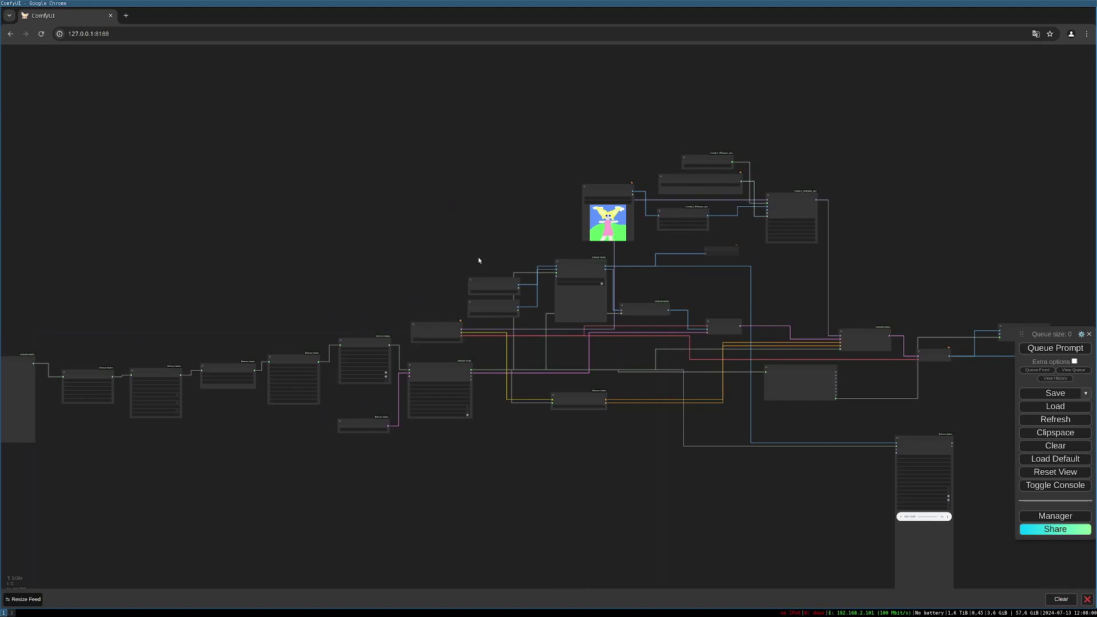
left_click_drag(809, 281, 603, 368)
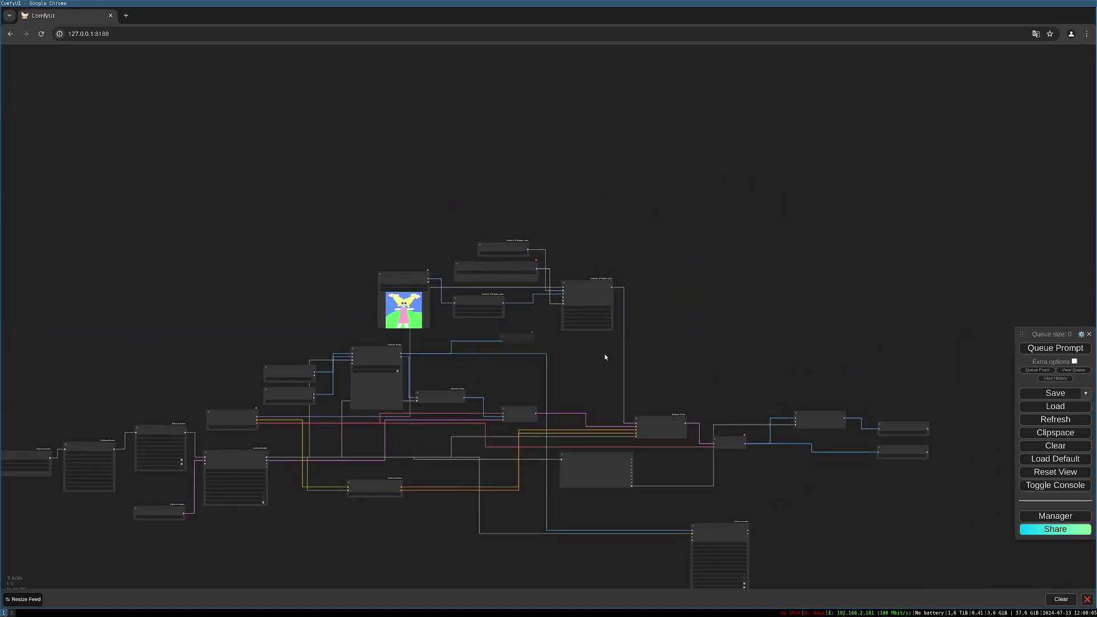
left_click_drag(605, 357, 609, 316)
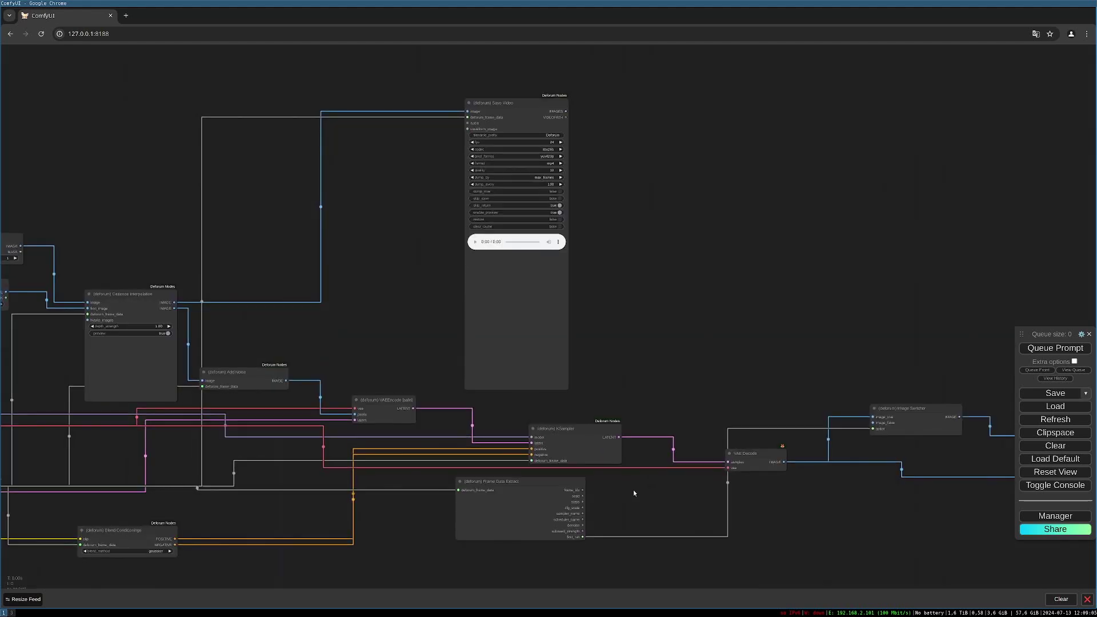
scroll(633, 489, "down", 5)
left_click_drag(466, 414, 593, 351)
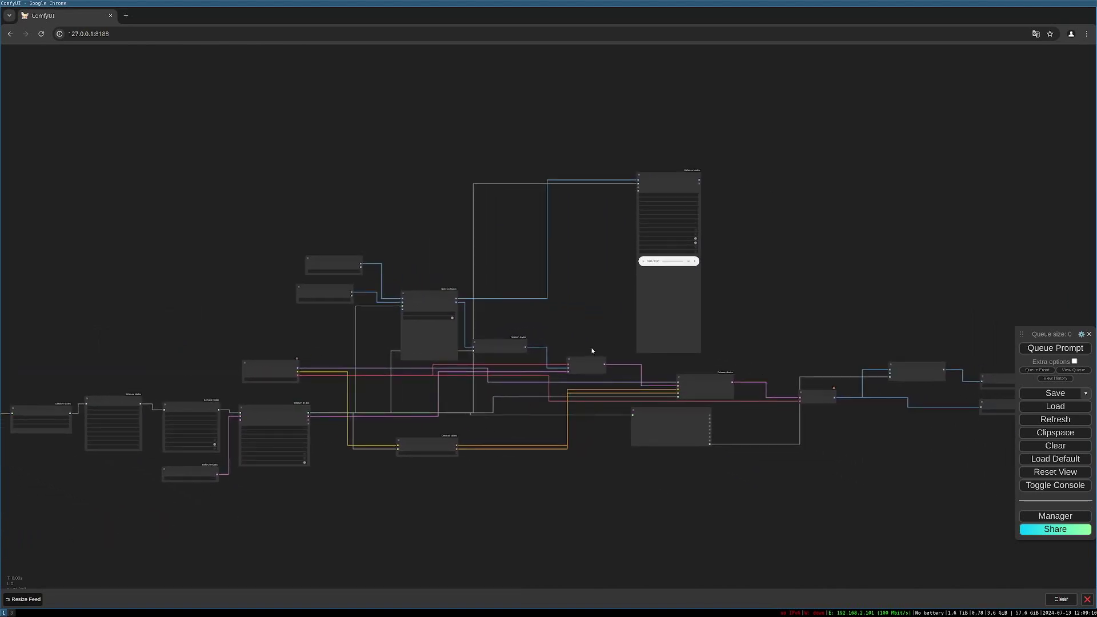
Examine the chain of Deforum parameter nodes from Prompt through Base Parameters to the Iterator Node
scroll(593, 335, "up", 4)
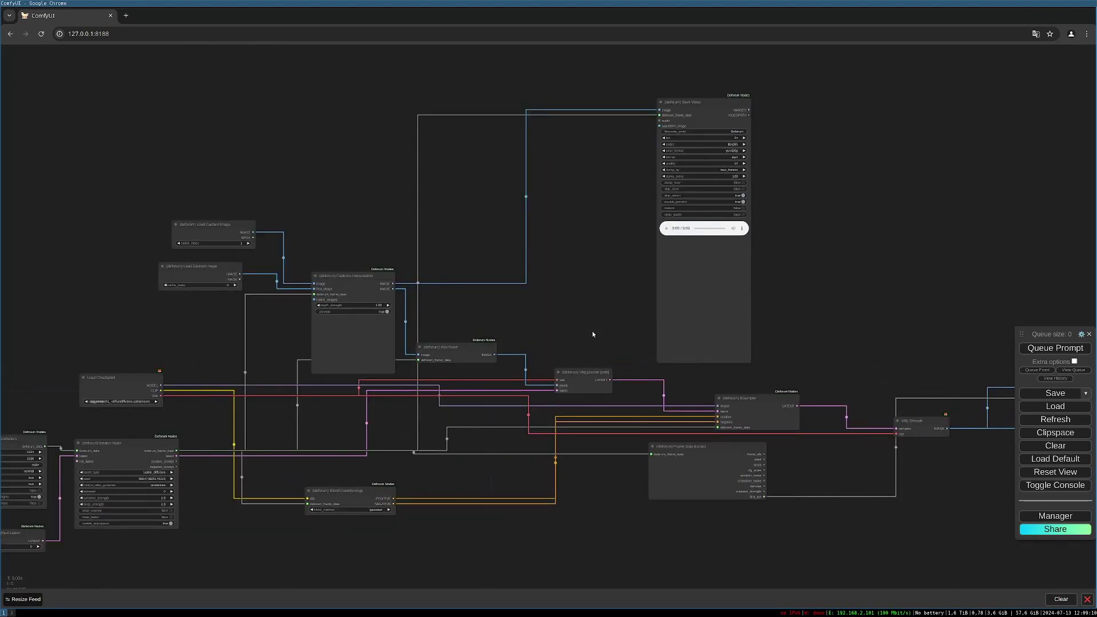
left_click_drag(285, 305, 790, 201)
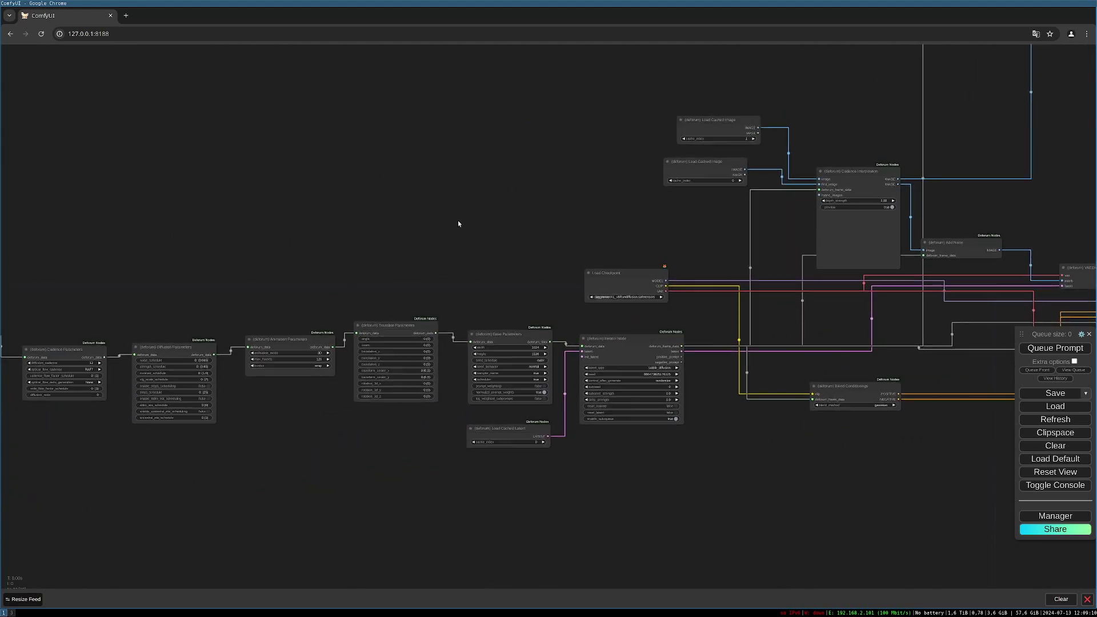
left_click_drag(458, 224, 587, 193)
scroll(610, 209, "up", 1)
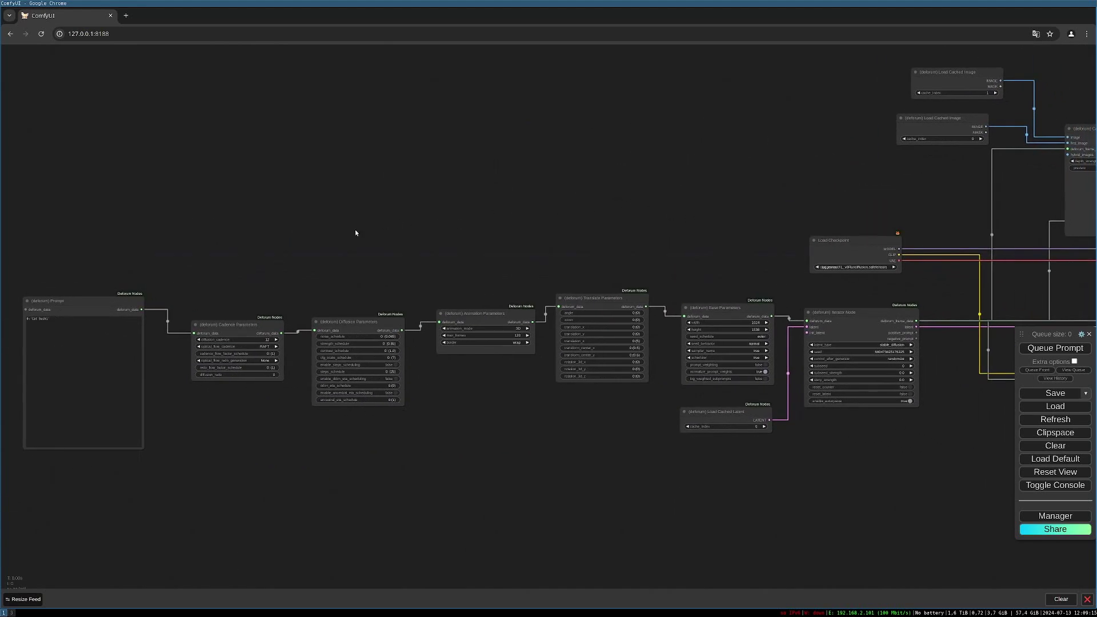
left_click_drag(355, 229, 351, 227)
left_click_drag(133, 241, 146, 241)
left_click_drag(633, 272, 456, 280)
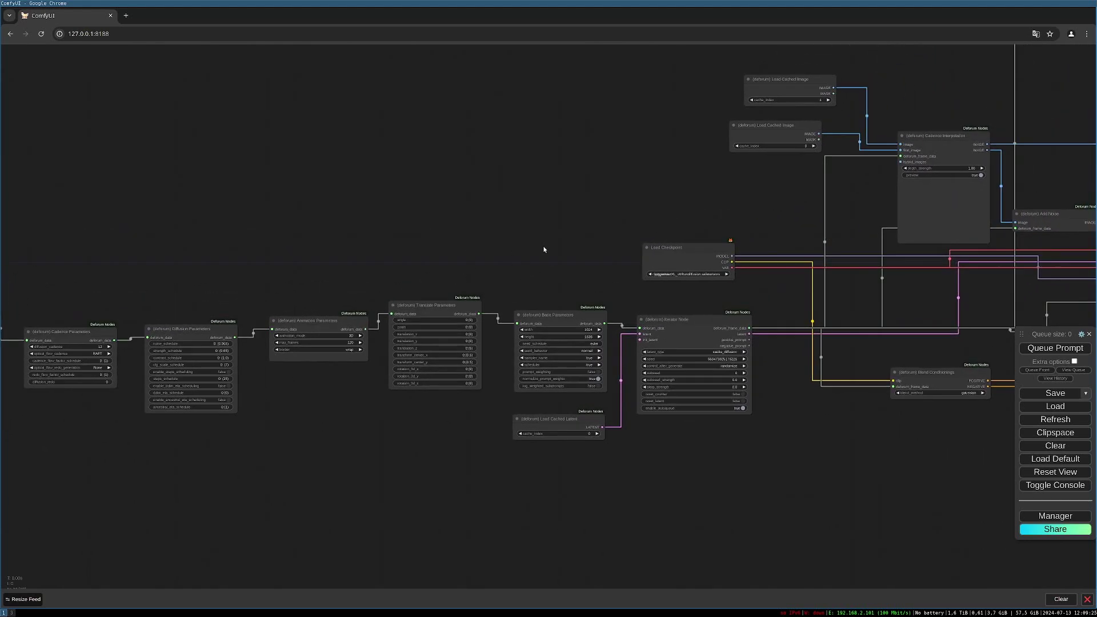
left_click_drag(557, 247, 459, 334)
left_click(448, 362)
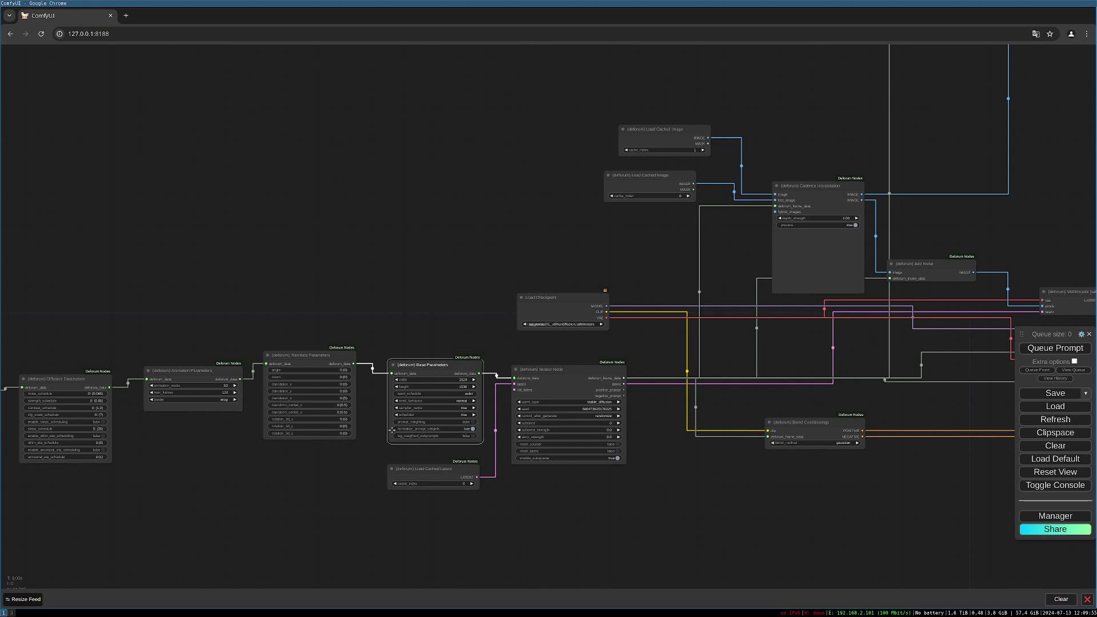
left_click_drag(465, 290, 466, 294)
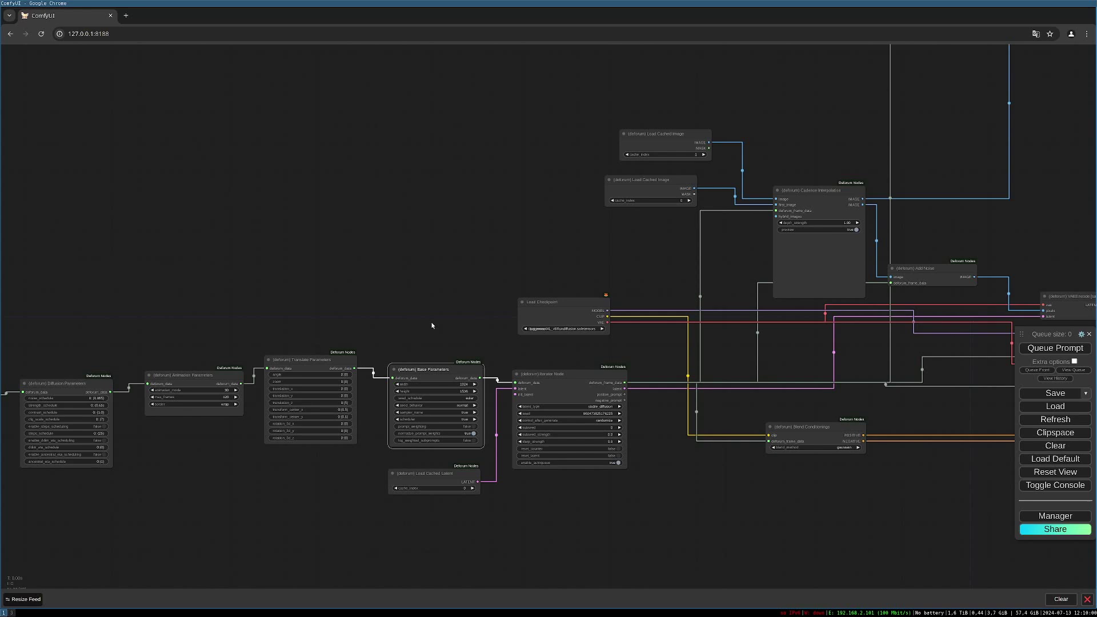
Add a second (deforum) Base Parameters node above the existing one and wire it between Translate Parameters and the Iterator Node
double_click(419, 310)
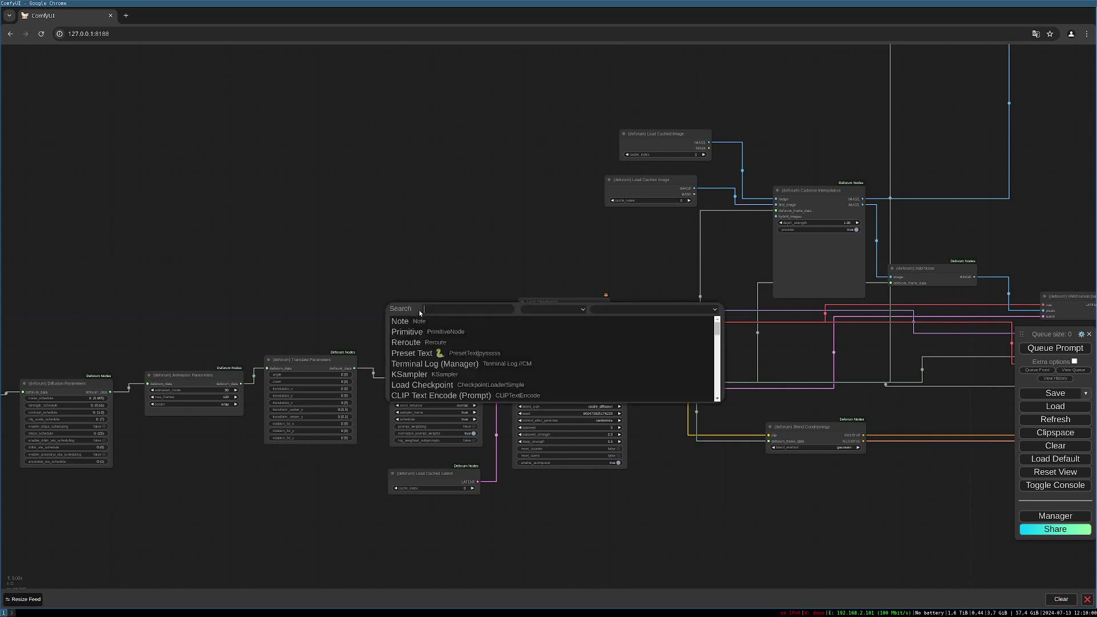
type("base")
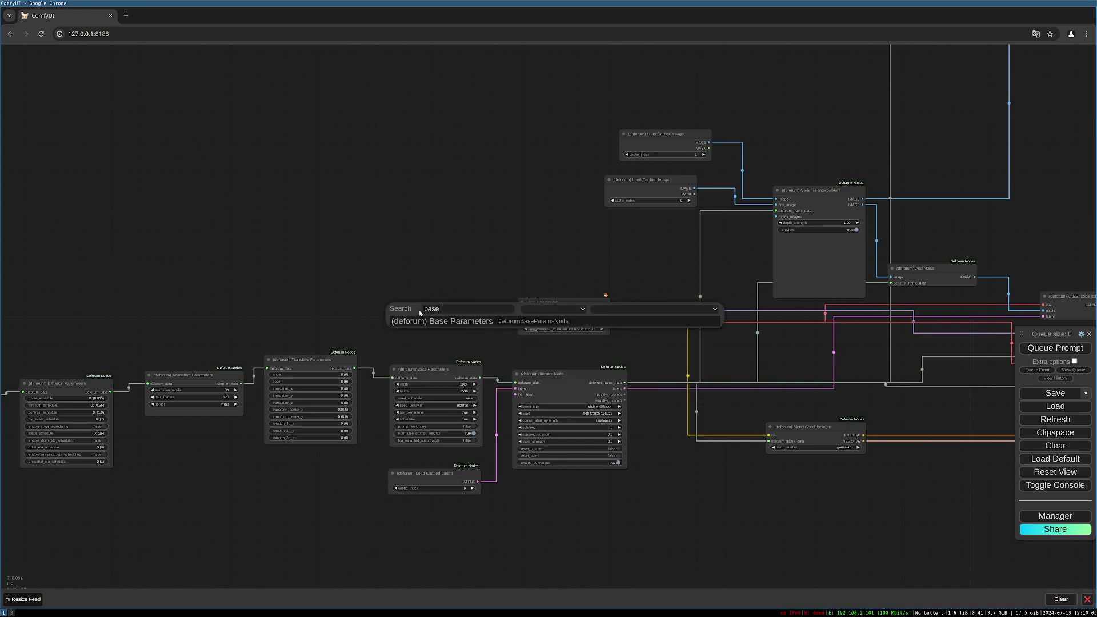
left_click(438, 321)
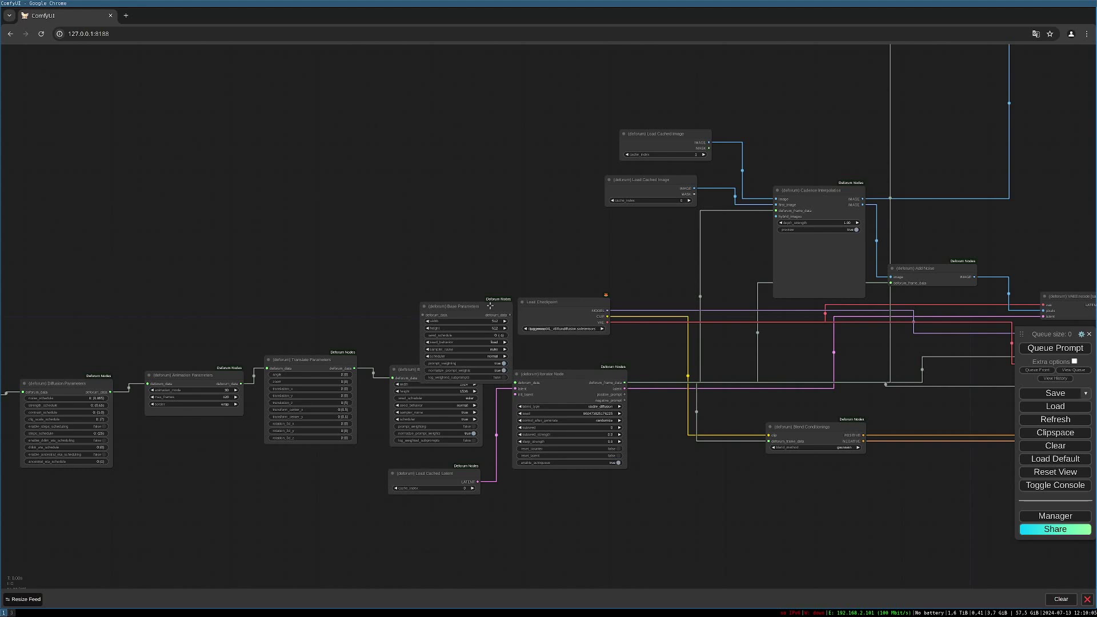
left_click_drag(487, 305, 453, 272)
left_click_drag(351, 368, 389, 280)
left_click_drag(475, 280, 516, 382)
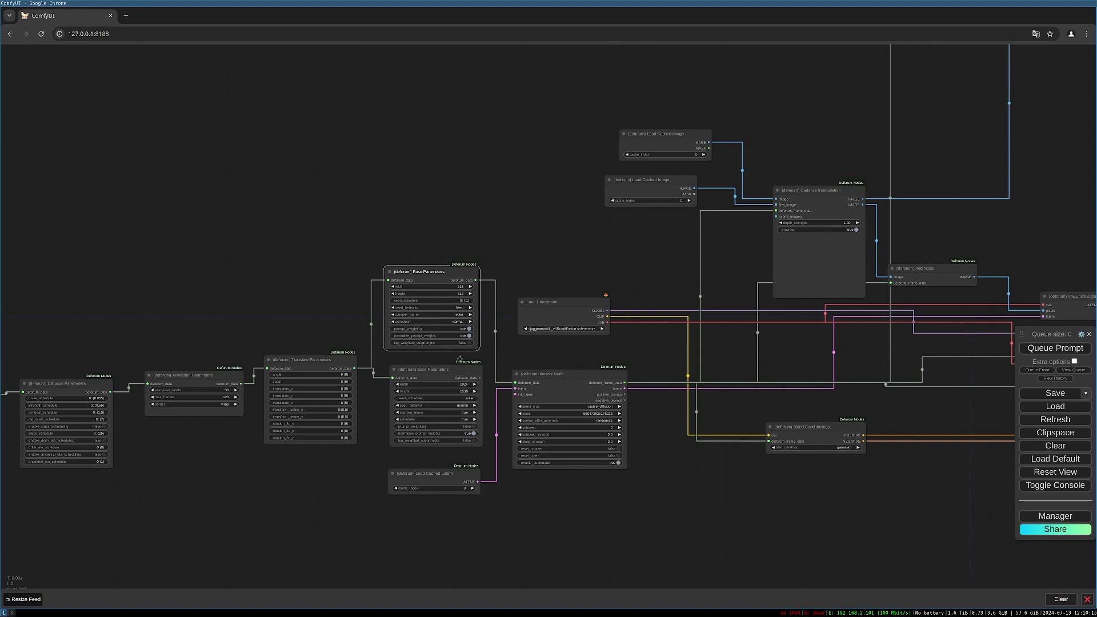
Delete the extra Base Parameters node above the original one
left_click(447, 377)
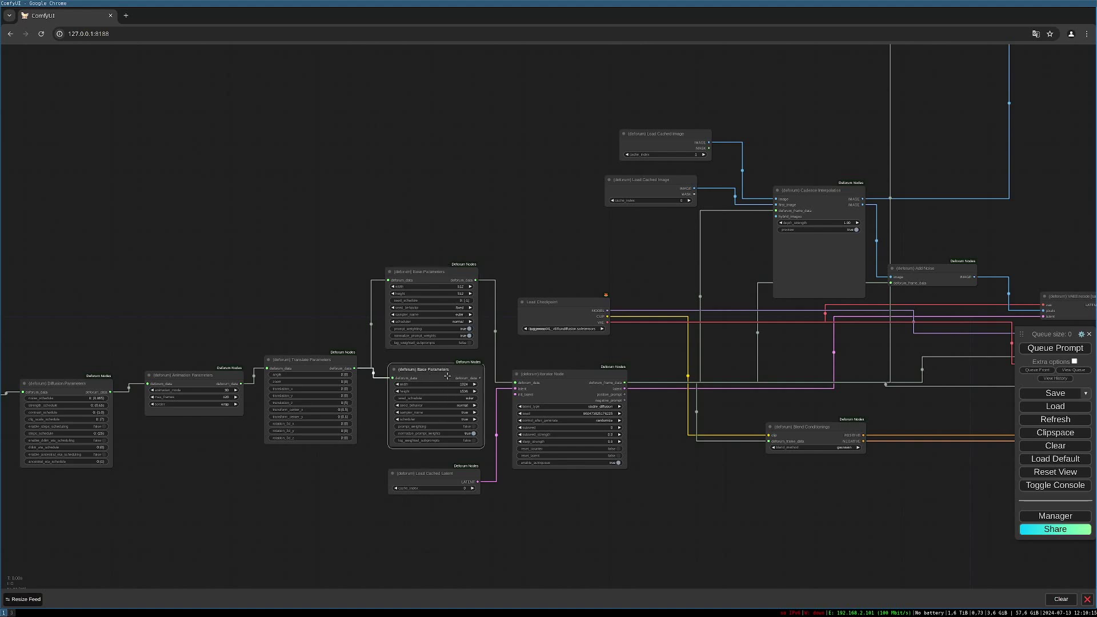
left_click(457, 271)
key("Delete")
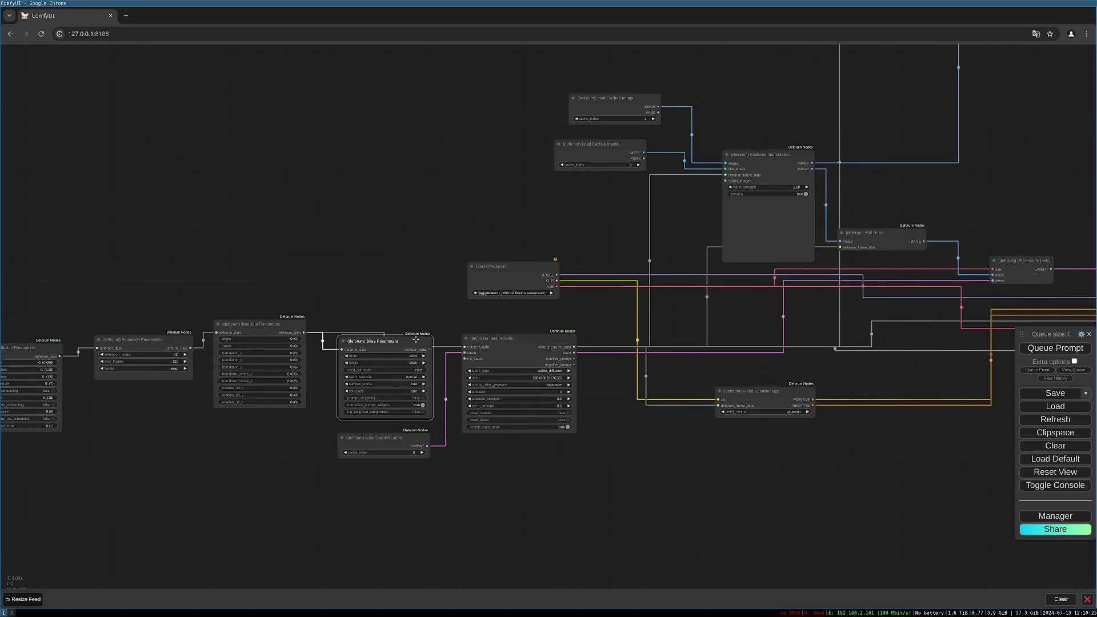
left_click_drag(417, 340, 414, 335)
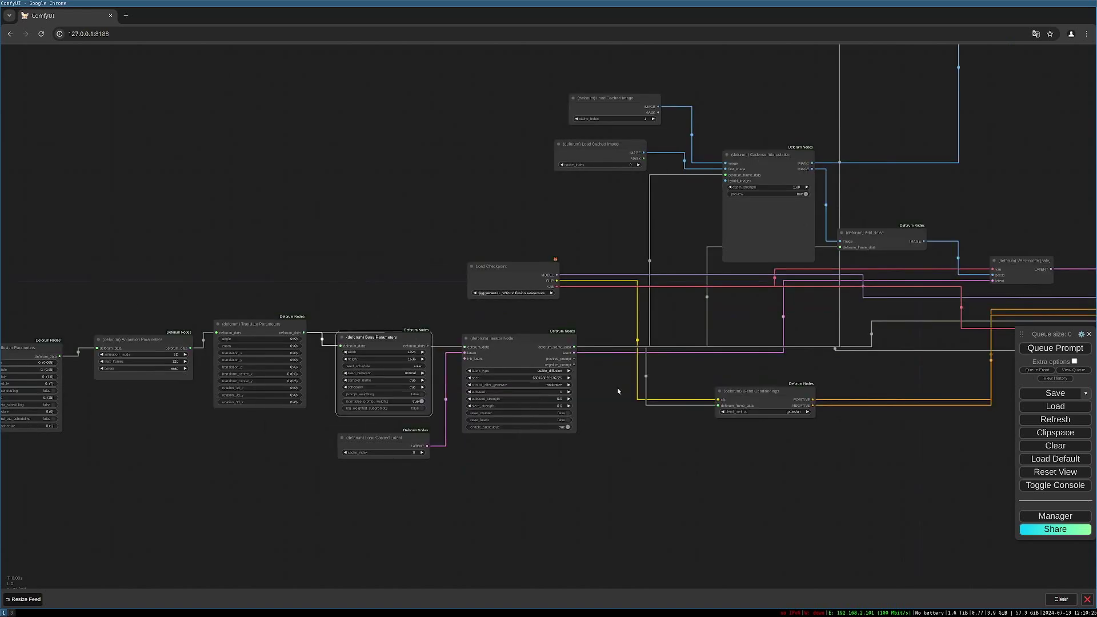
Move the (deforum) Save Video node down below the other nodes to clear the space above the sampler
left_click_drag(613, 387, 425, 409)
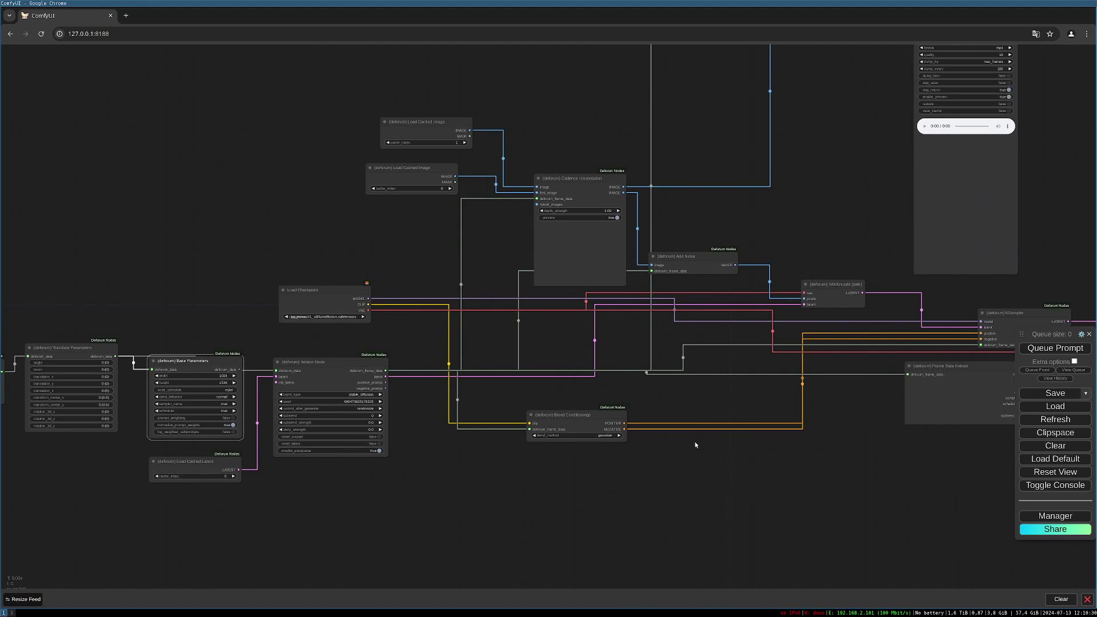
left_click_drag(695, 445, 440, 443)
left_click_drag(714, 471, 612, 481)
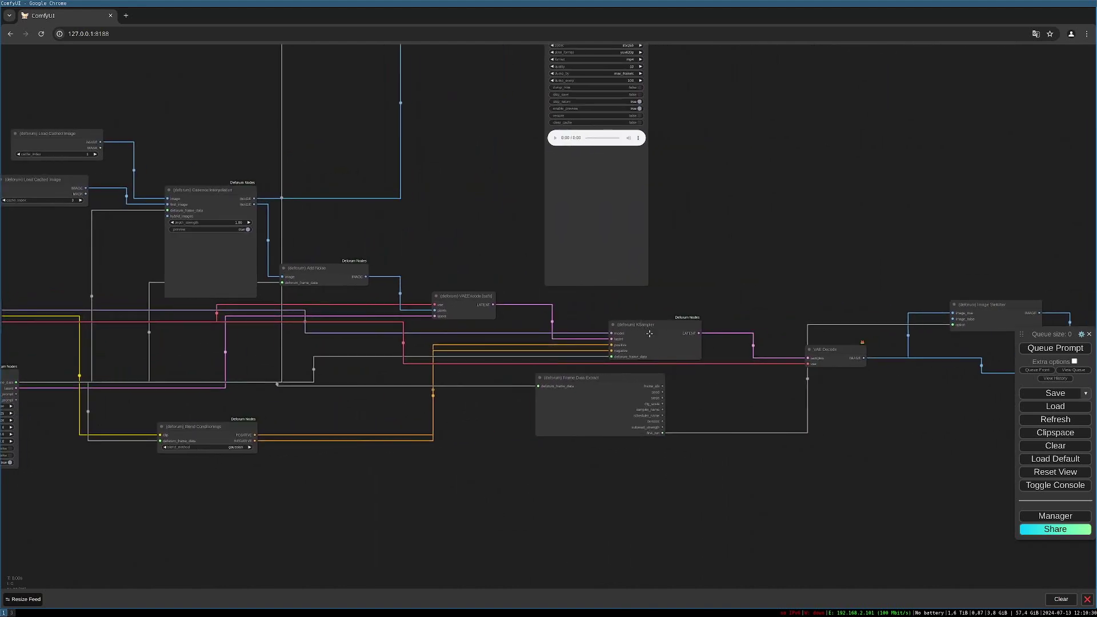
left_click_drag(691, 316, 805, 492)
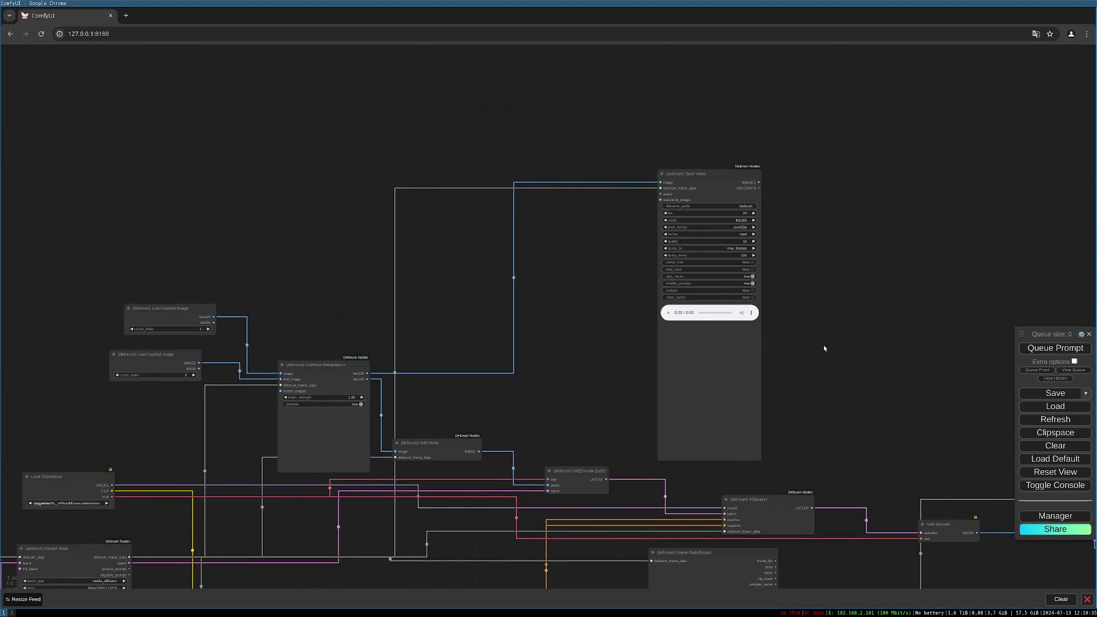
left_click_drag(824, 345, 696, 131)
left_click_drag(665, 68, 668, 535)
left_click_drag(540, 171, 604, 260)
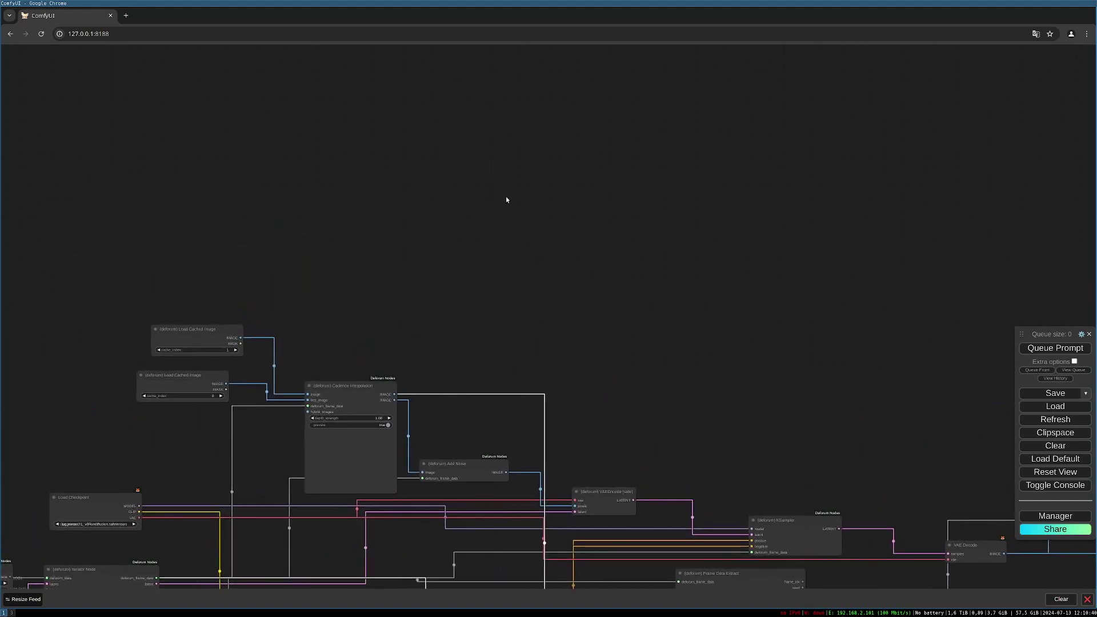
Add an IPAdapter Advanced node and place it in the empty area above the Cadence Interpolation and Add Noise nodes
double_click(547, 241)
type("ip")
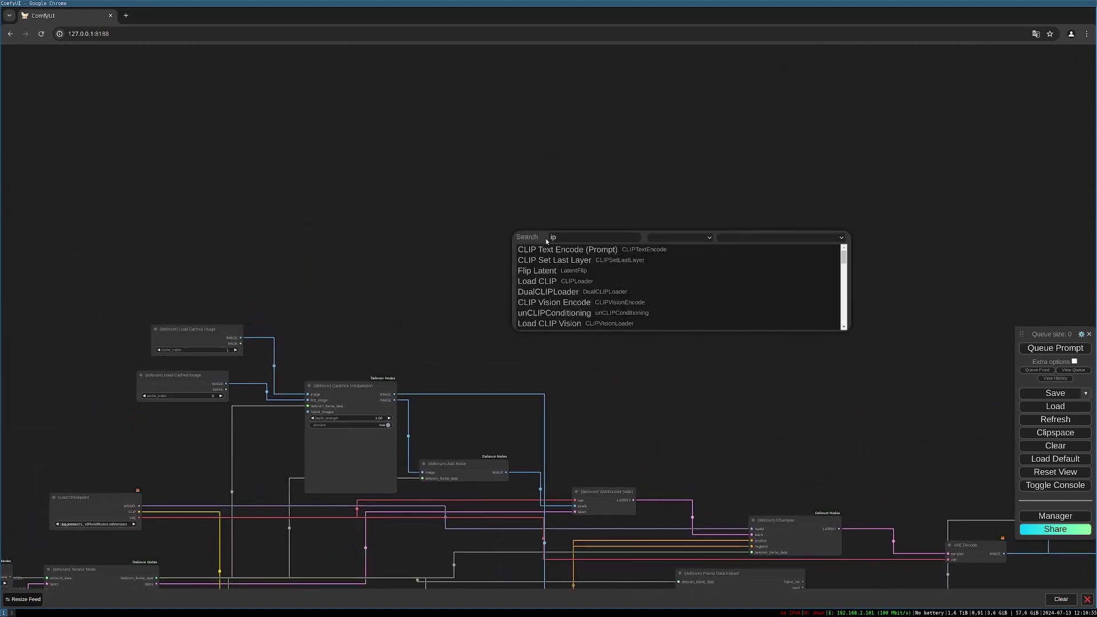
type("adapt")
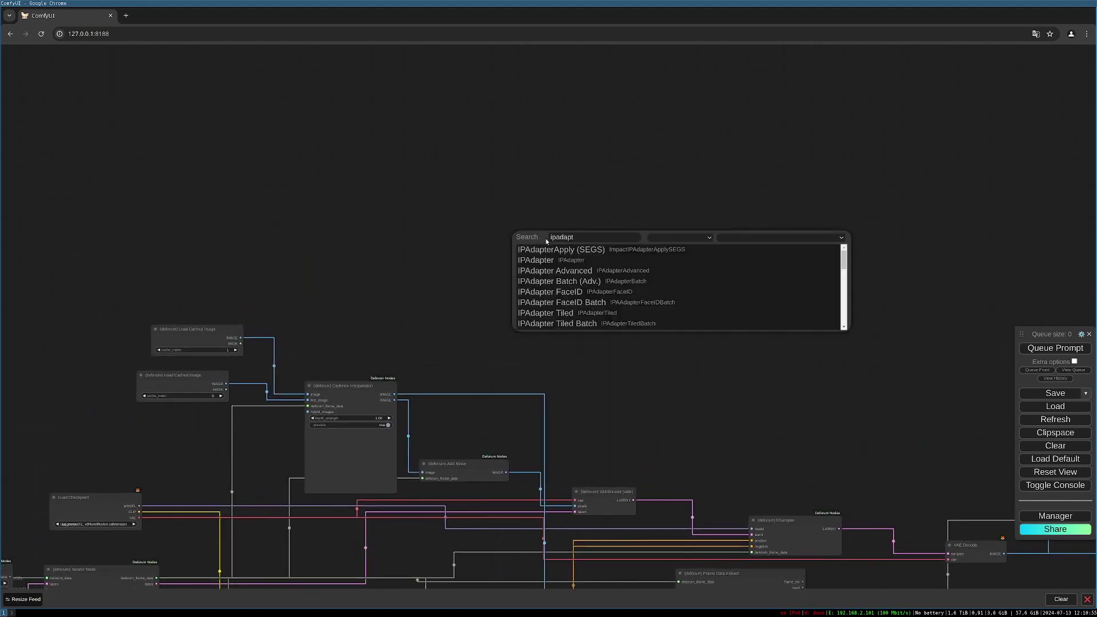
key("Down")
key("Down")
key("Return")
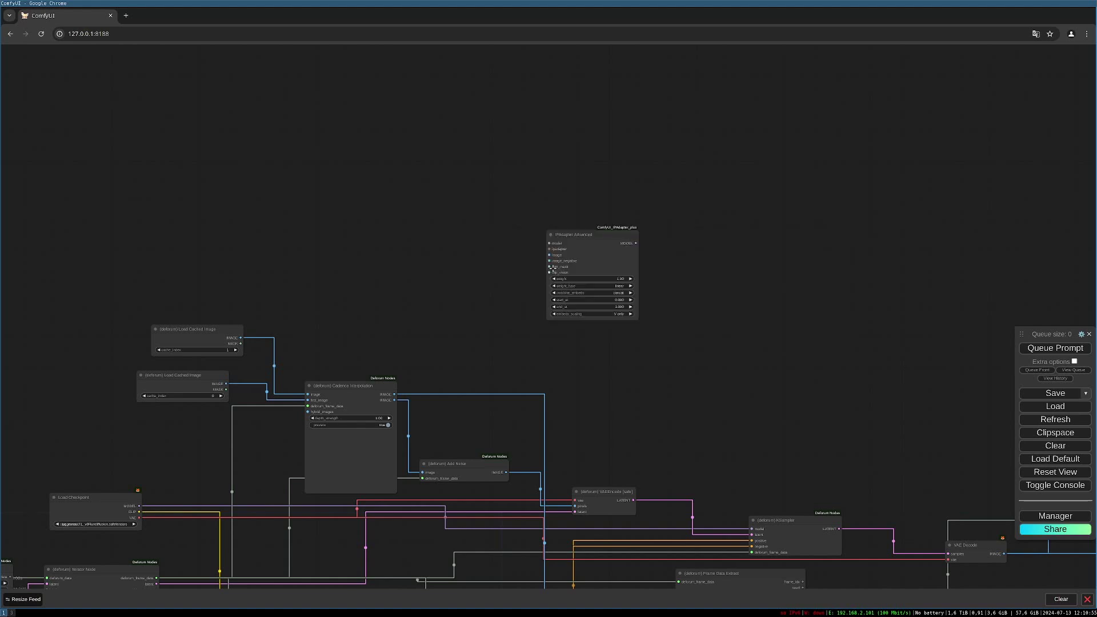
left_click_drag(586, 247, 483, 263)
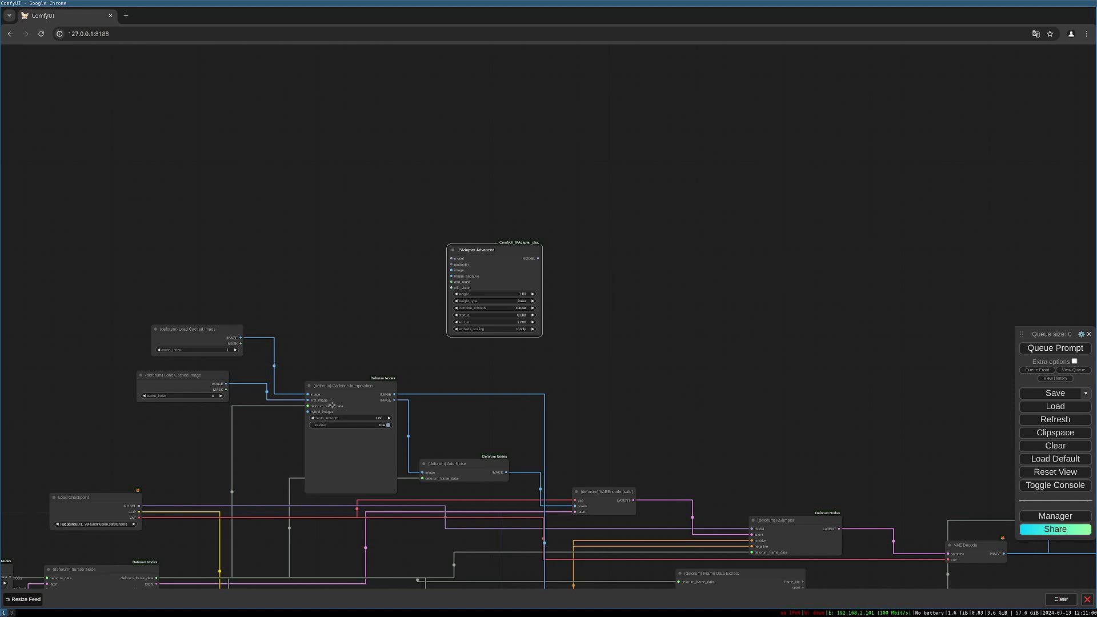
left_click_drag(505, 270, 517, 279)
Shift the IPAdapter Advanced node aside and connect Load Checkpoint's MODEL output to its model input
left_click(111, 511)
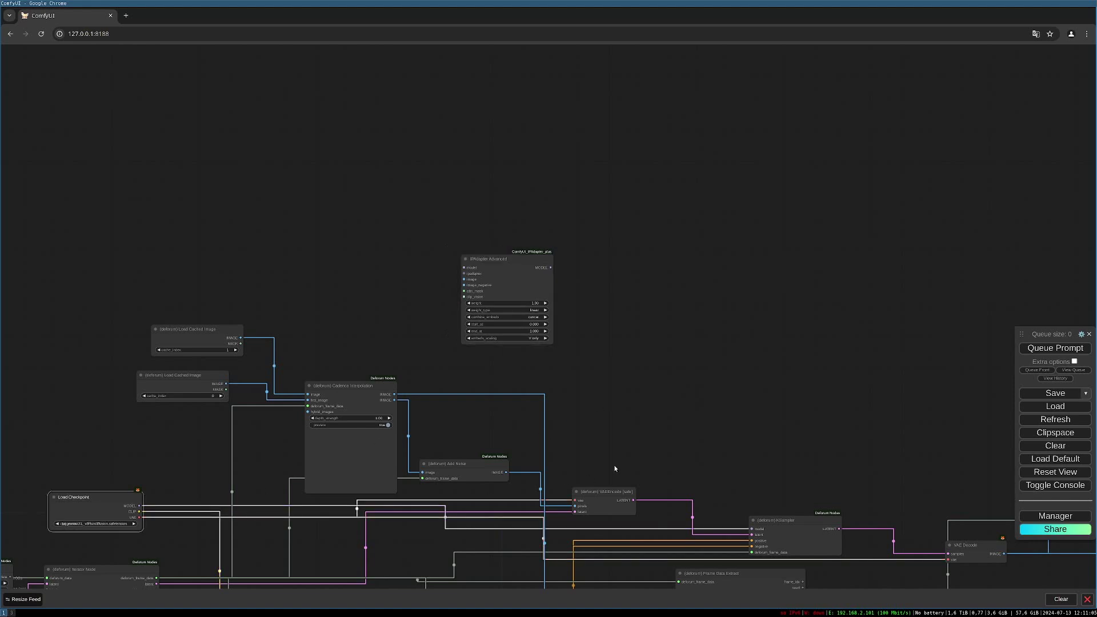
left_click_drag(647, 444, 640, 423)
left_click(785, 505)
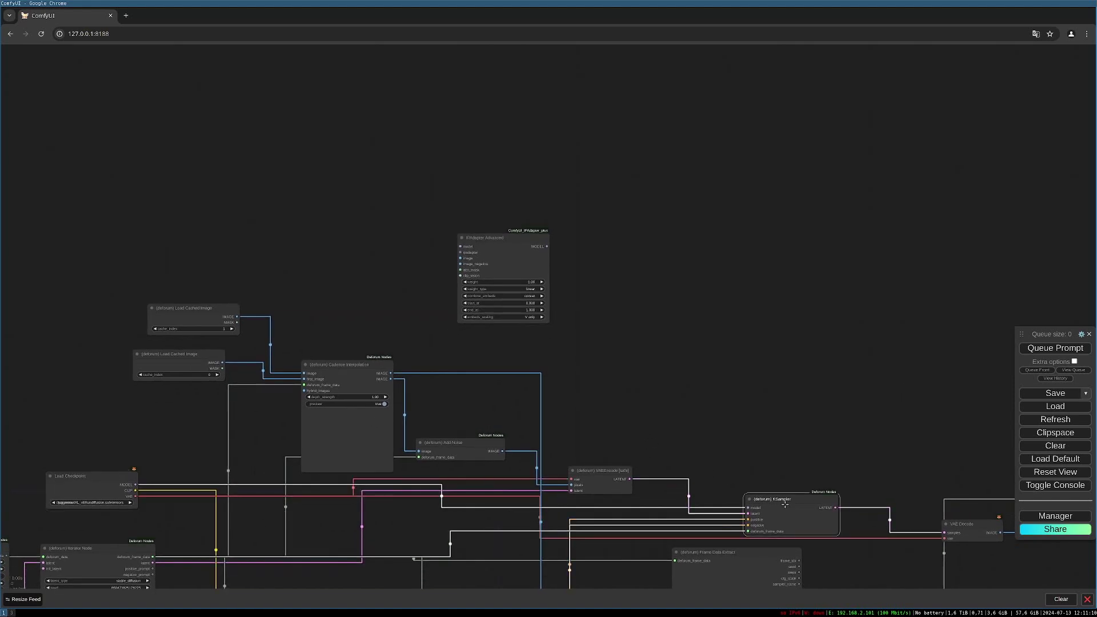
left_click(510, 239)
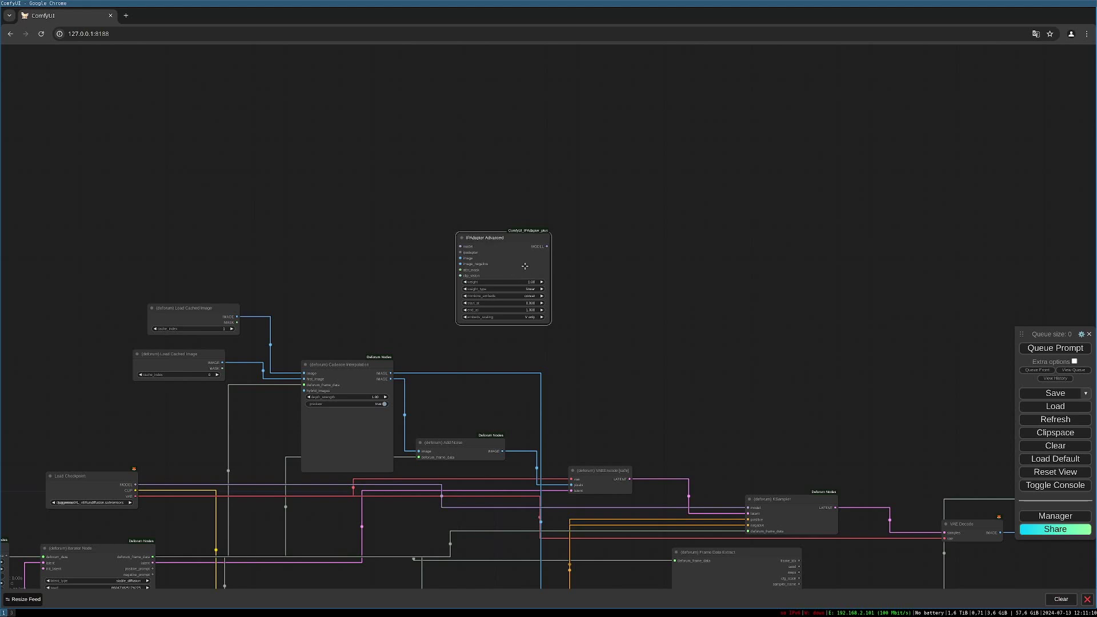
left_click_drag(525, 239, 610, 228)
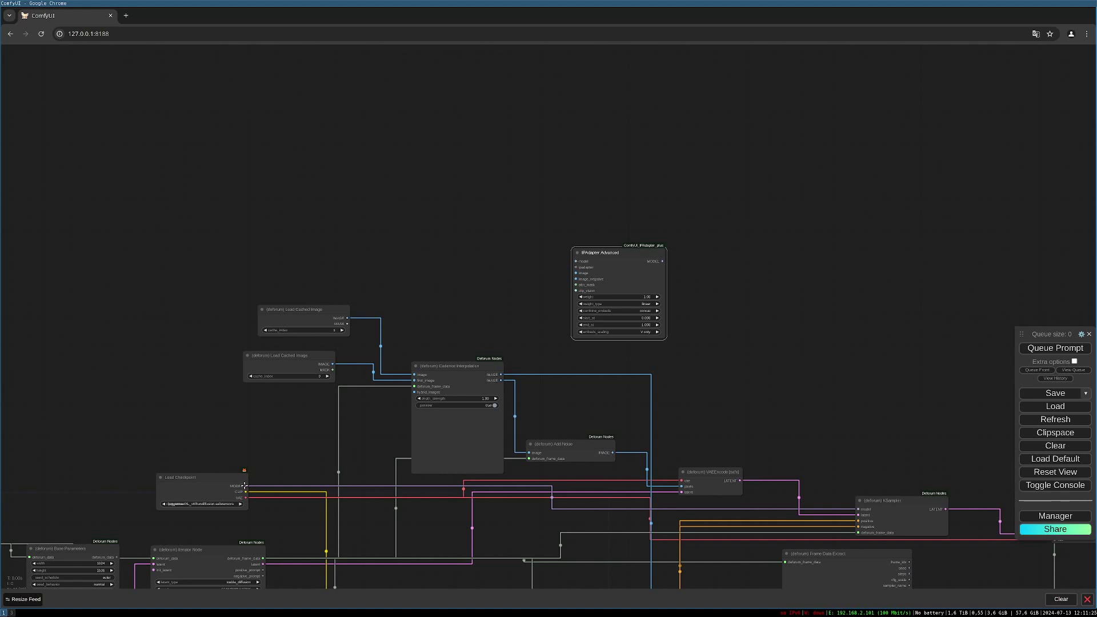
left_click_drag(243, 486, 575, 261)
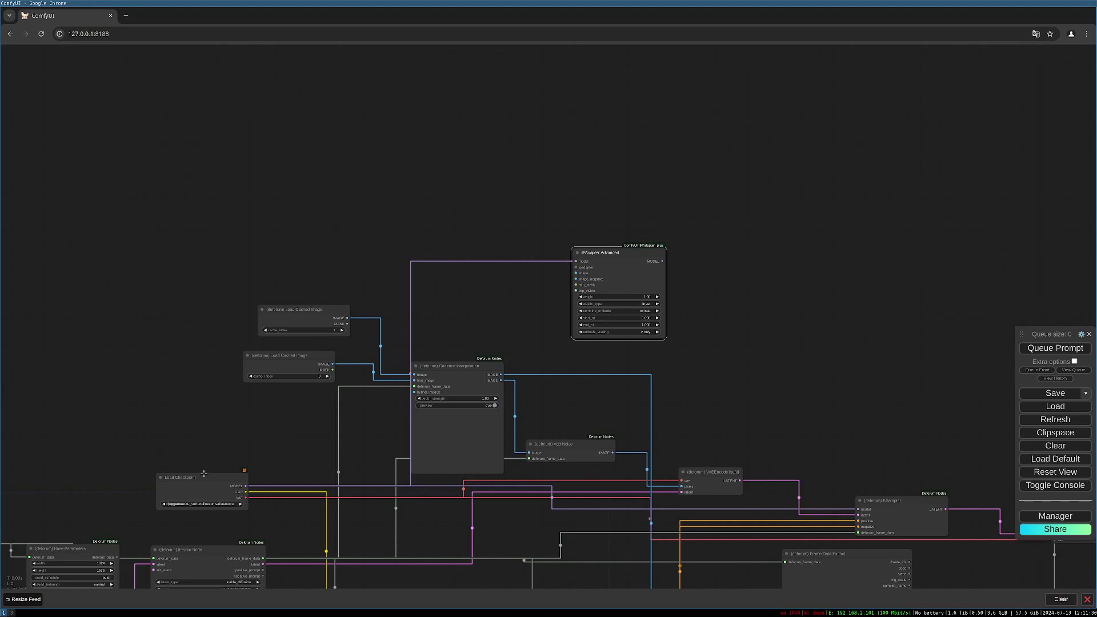
Add a Load Image node above the cached image loaders and connect its IMAGE output to IPAdapter Advanced's image input
double_click(355, 151)
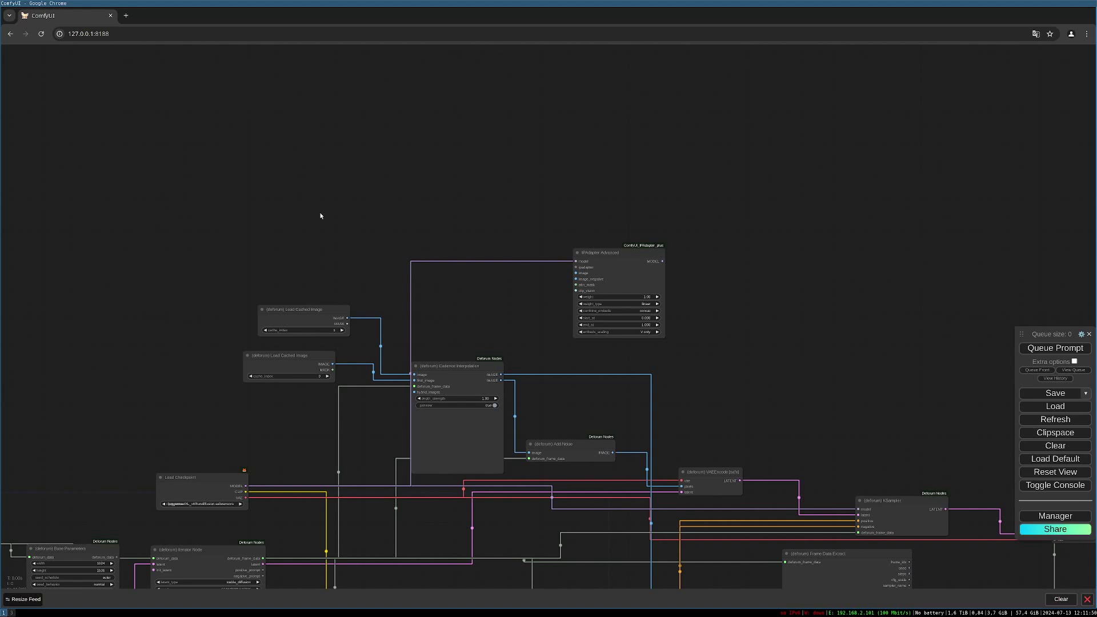
double_click(320, 216)
type("load image")
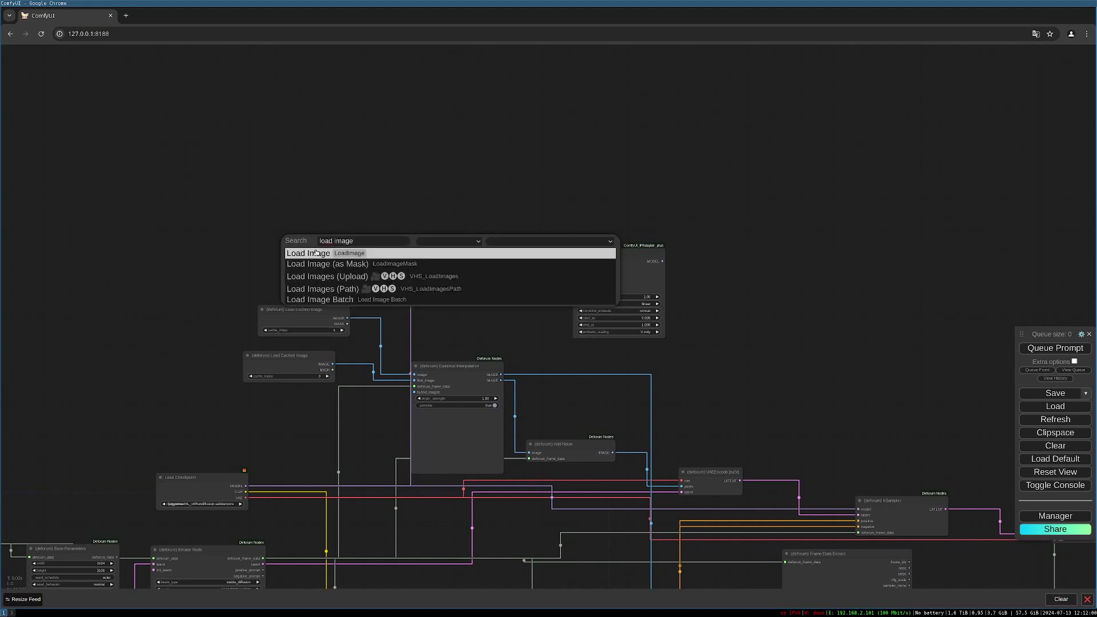
left_click(324, 253)
left_click_drag(356, 250, 315, 151)
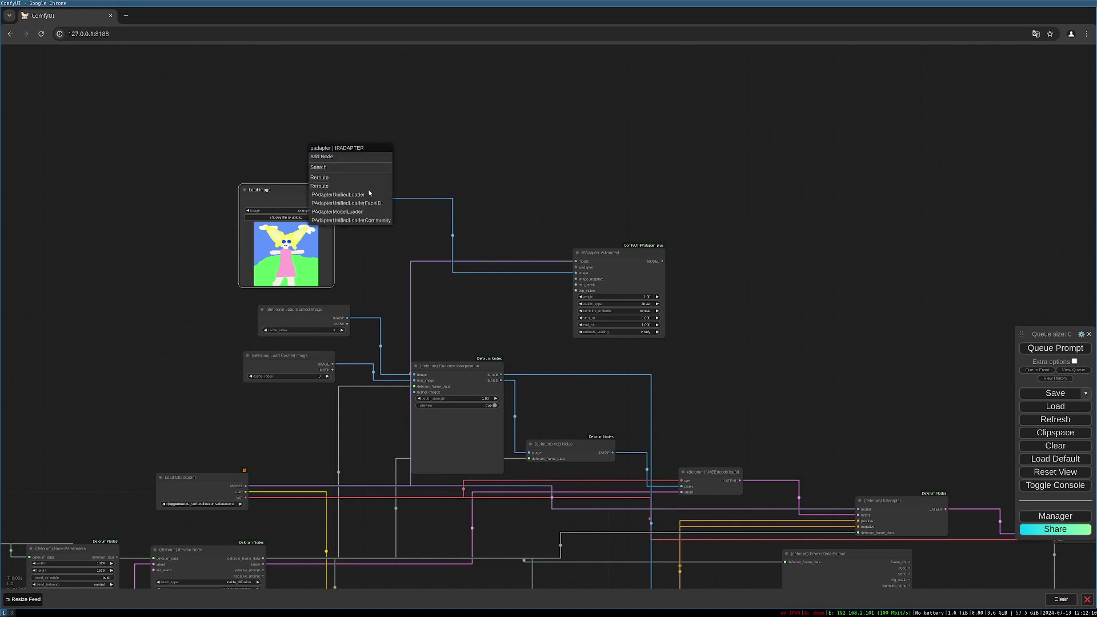
Create an IPAdapterModelLoader for IPAdapter Advanced's ipadapter input and place it above the Load Image node
left_click(366, 212)
left_click_drag(391, 153, 326, 146)
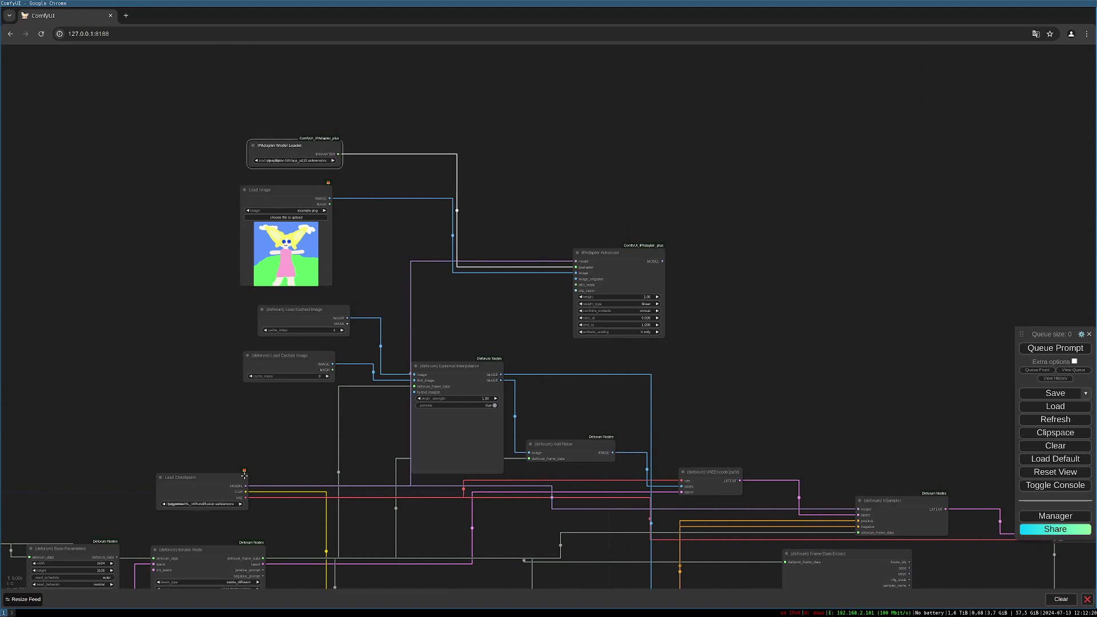
Switch the IPAdapter Model Loader to ip-adapter_sdxl.safetensors and nudge the node into line above Load Image
left_click_drag(280, 427, 301, 450)
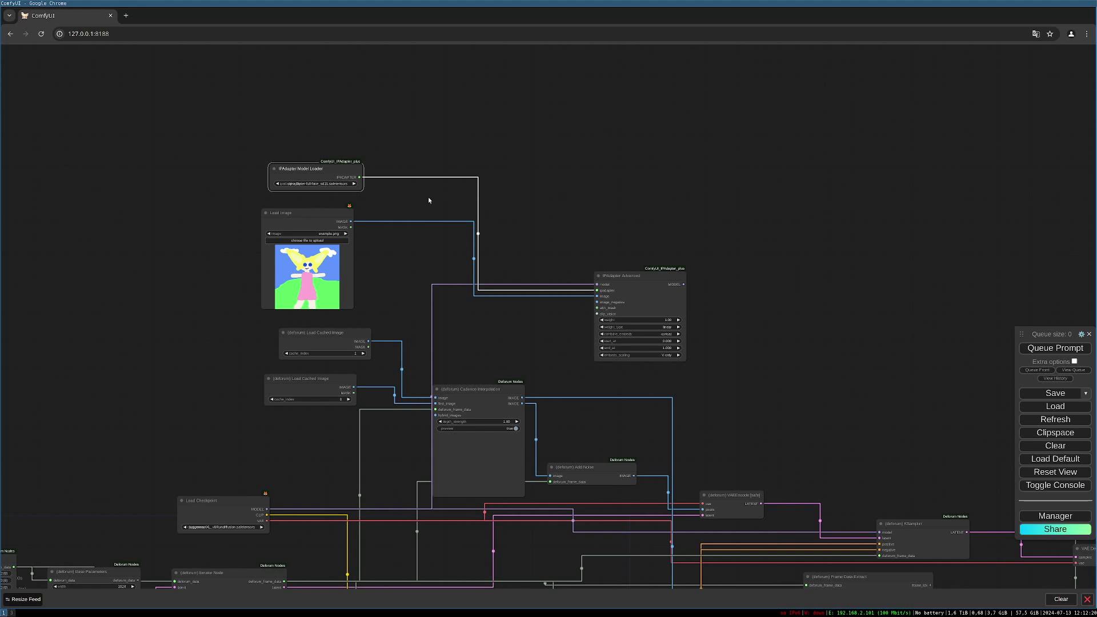
left_click_drag(429, 201, 420, 220)
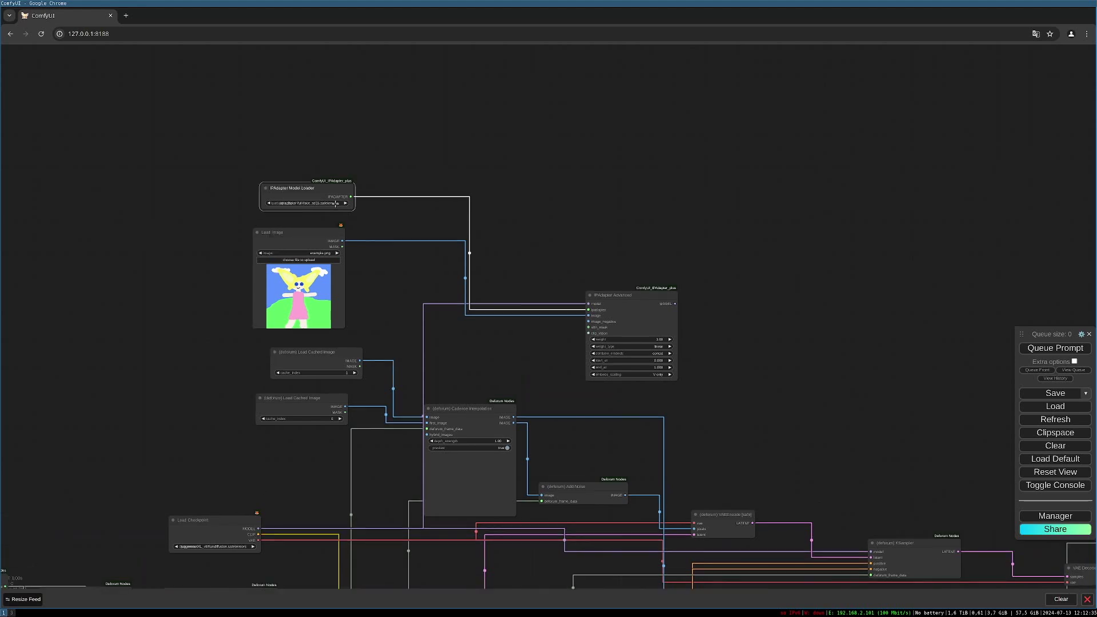
left_click(336, 203)
left_click(388, 274)
left_click_drag(328, 188, 324, 187)
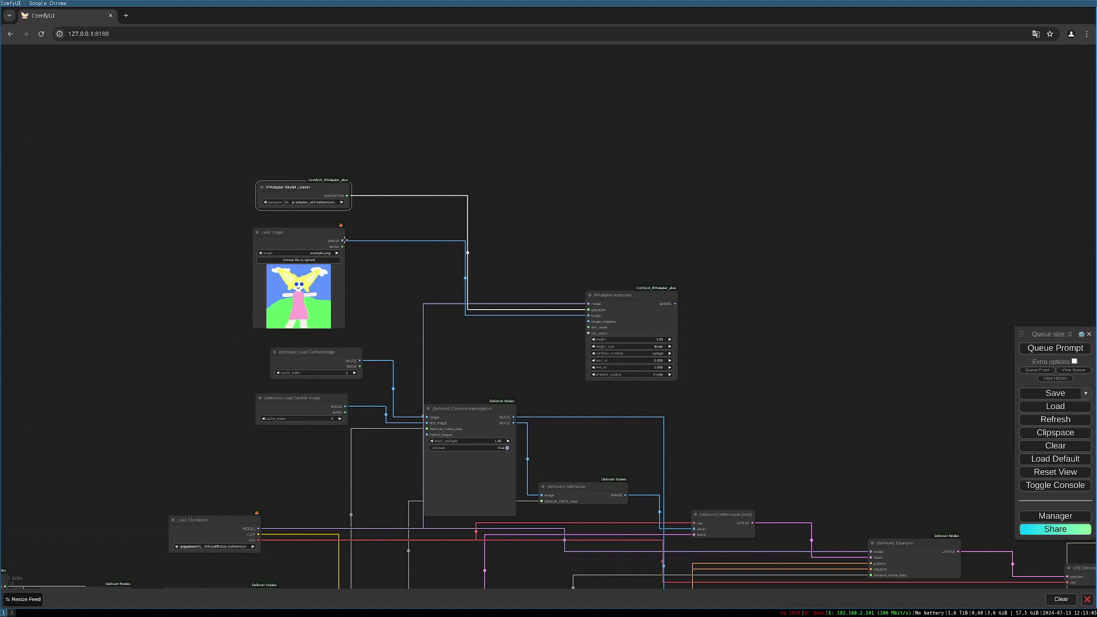
Add a Prep Image For ClipVision node fed by Load Image and connect its output to IPAdapter Advanced's image input
left_click_drag(345, 240, 375, 276)
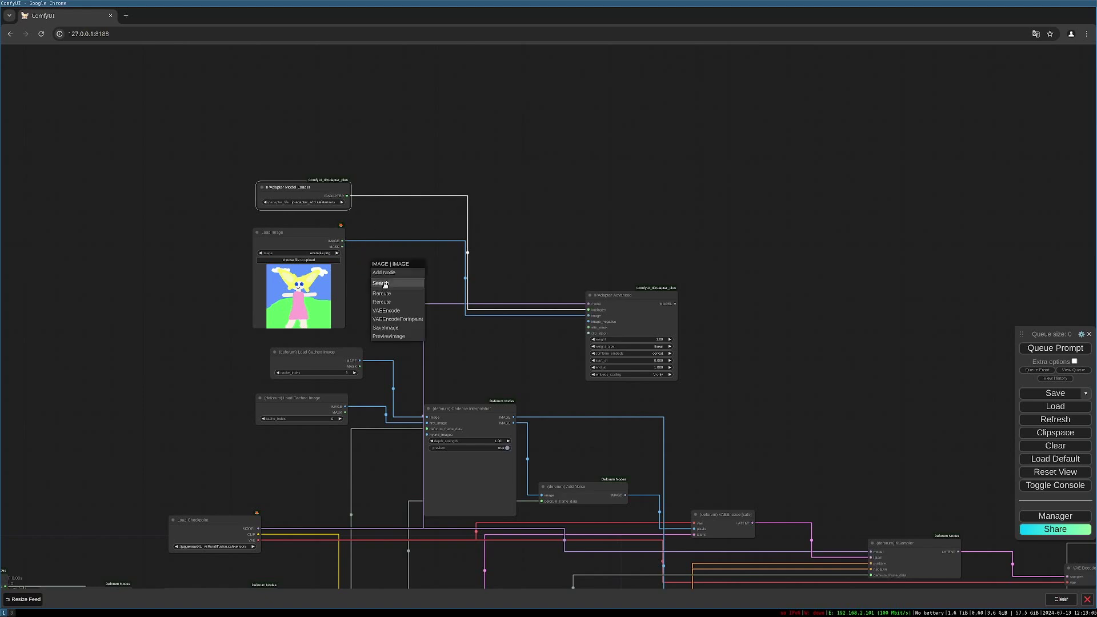
left_click(386, 286)
type("prep")
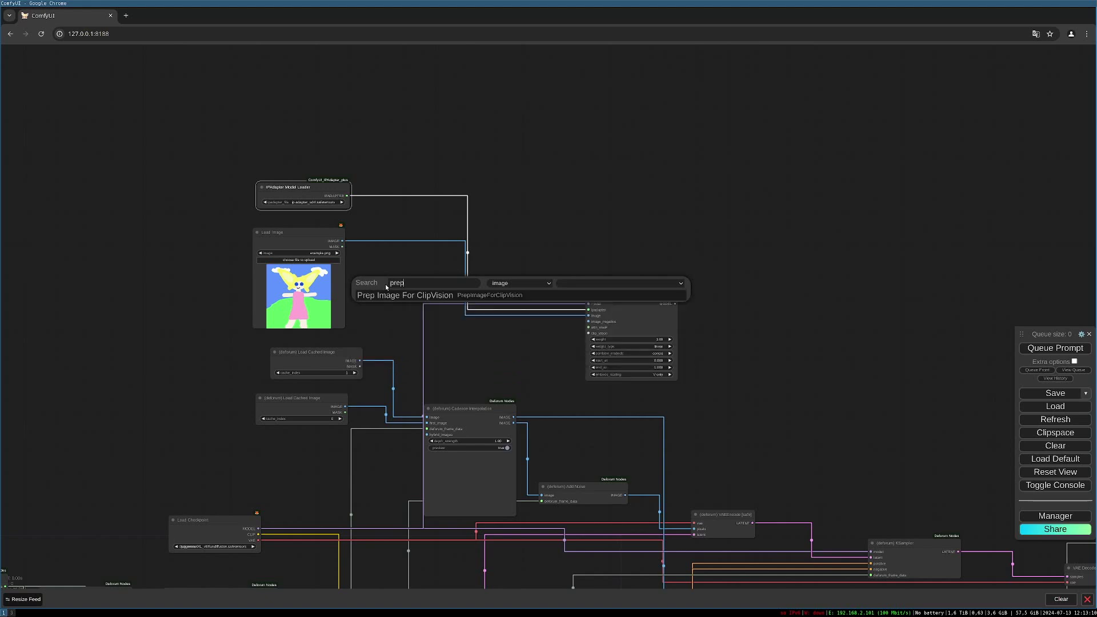
left_click(395, 294)
left_click_drag(428, 279, 589, 315)
left_click_drag(512, 338, 522, 325)
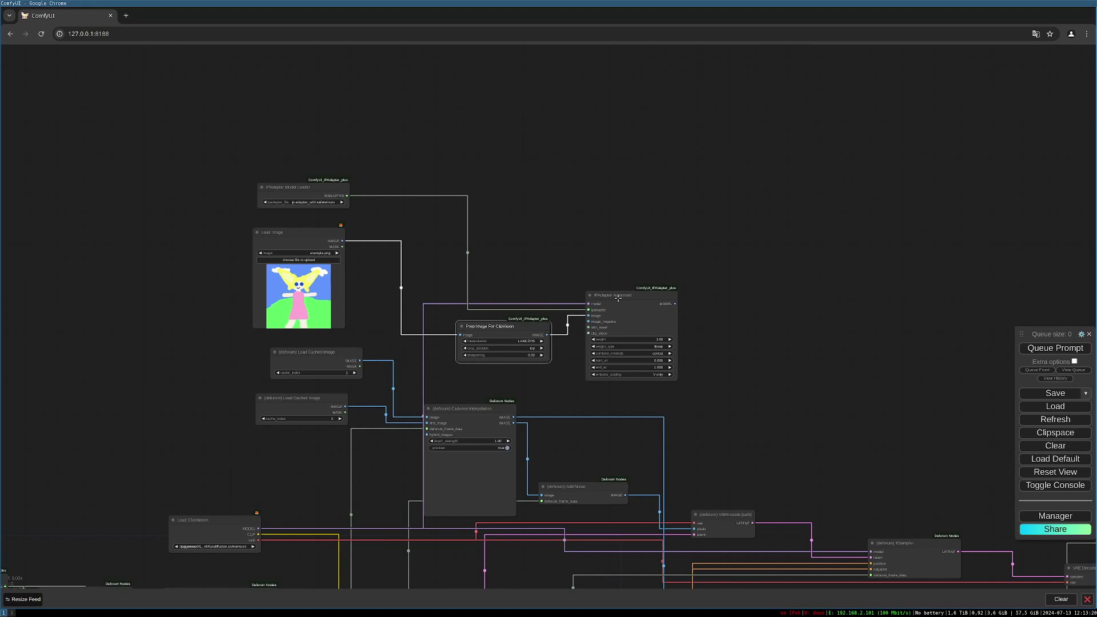
Move Prep Image For ClipVision up beside Load Image and lower both Load Cached Image nodes to free space
left_click_drag(514, 328, 479, 252)
left_click_drag(339, 359, 319, 444)
left_click_drag(320, 403, 312, 487)
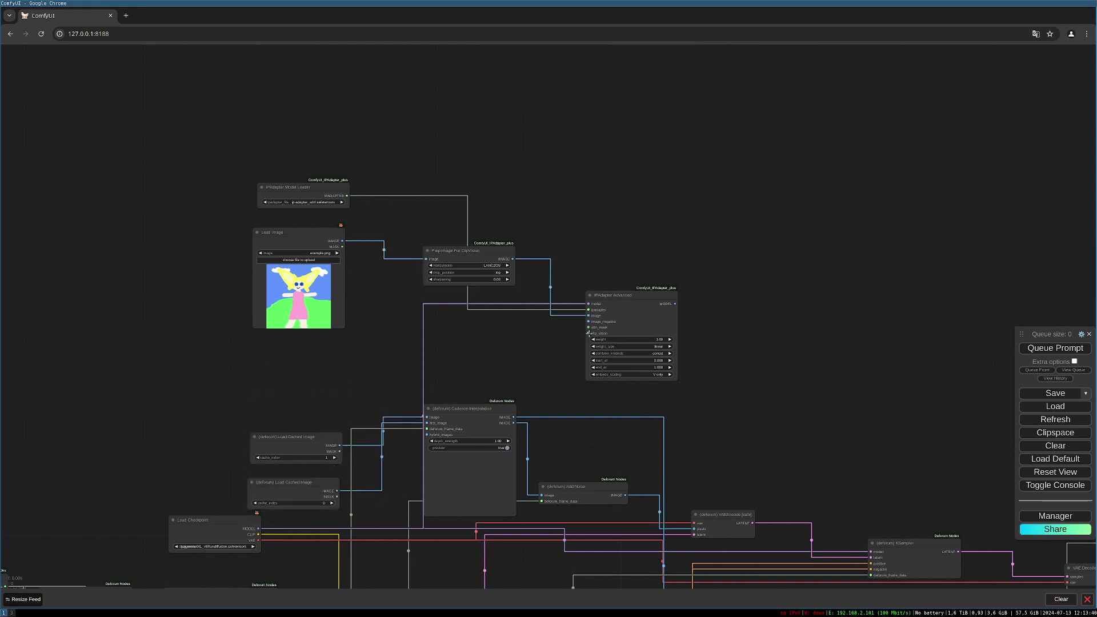
Create a Load CLIP Vision node for IPAdapter Advanced's clip_vision input, place it below Load Image and widen it
left_click_drag(588, 334, 361, 375)
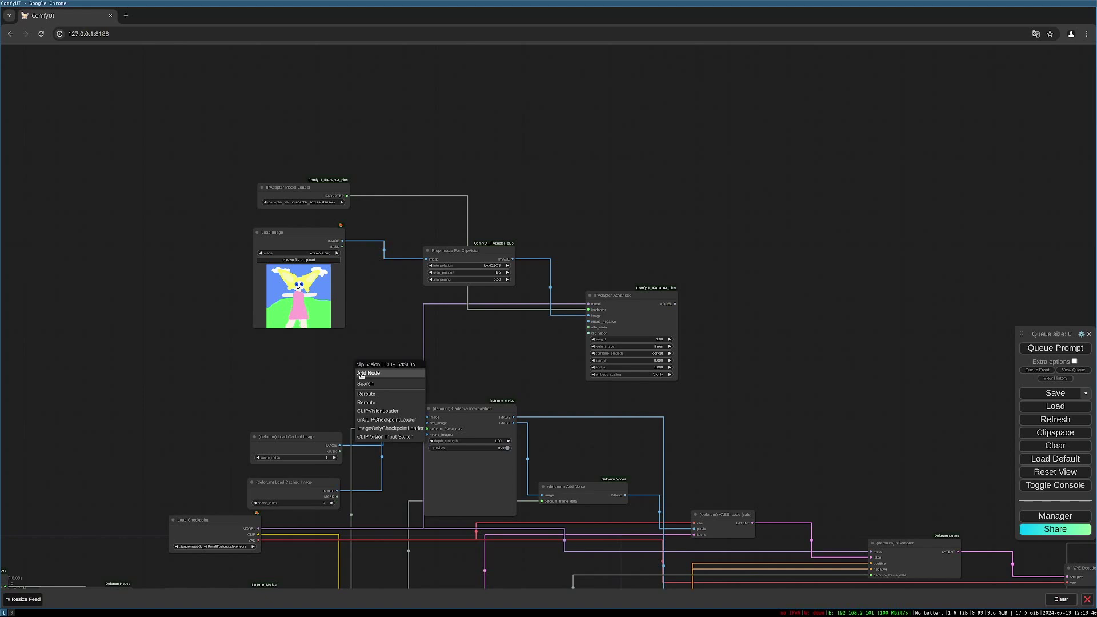
left_click(391, 412)
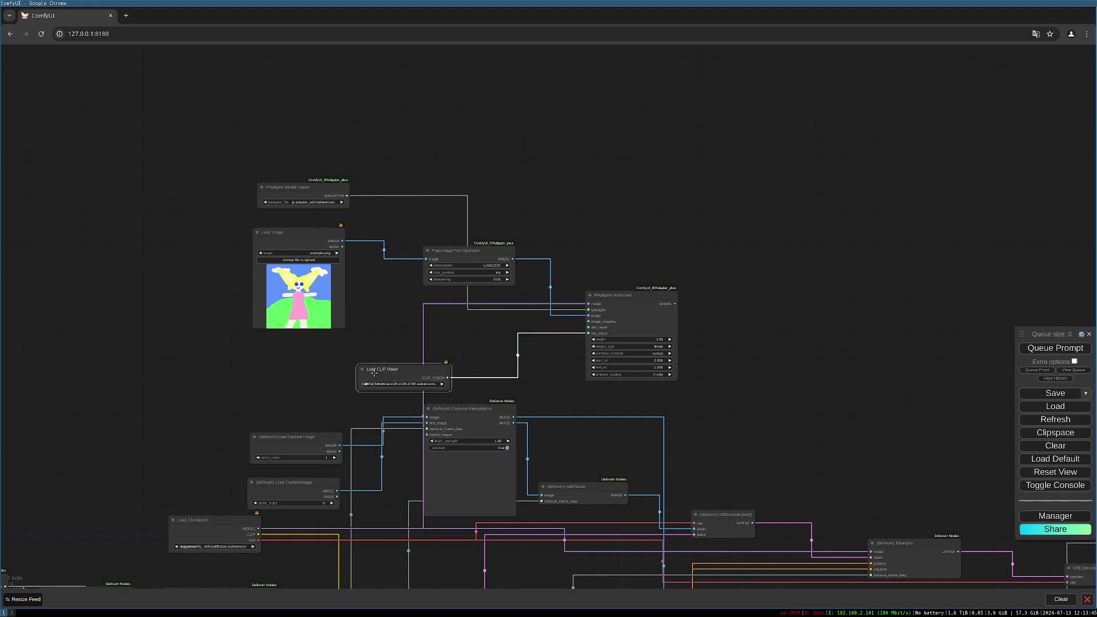
left_click_drag(423, 376, 337, 379)
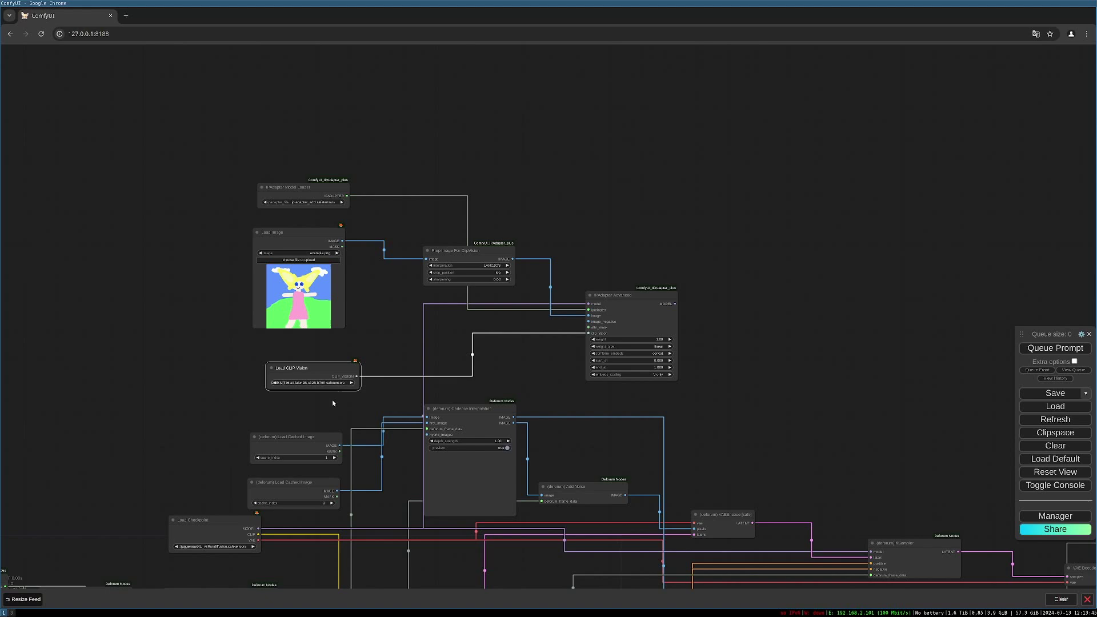
mouse_move(333, 368)
left_mouse_down()
mouse_move(317, 361)
mouse_move(382, 379)
mouse_move(338, 380)
left_mouse_up()
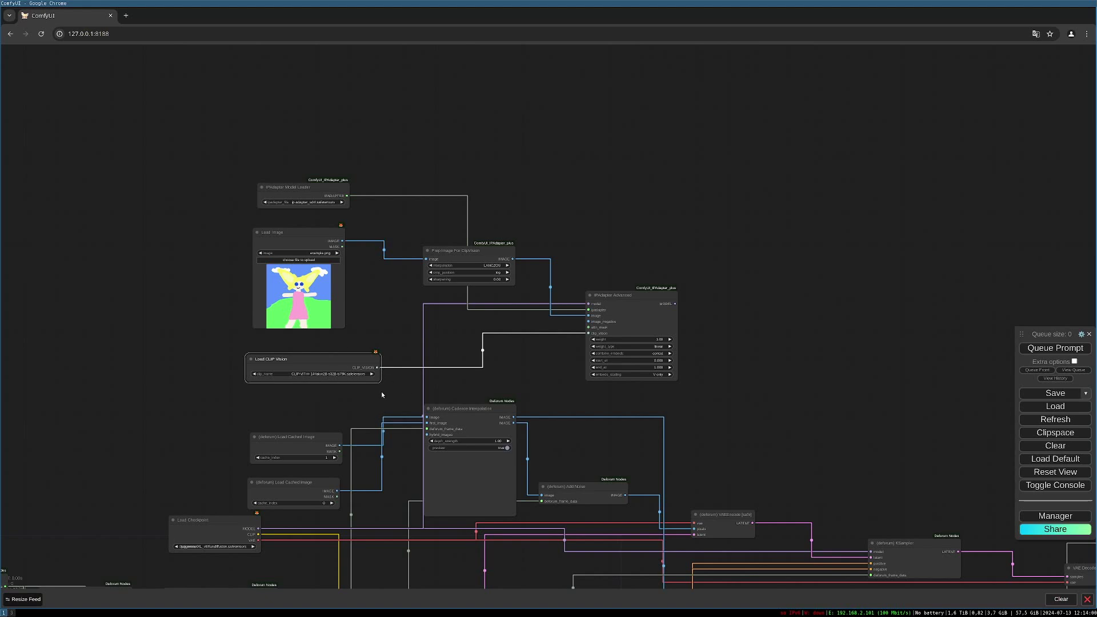
Move IPAdapter Advanced closer to its source nodes and connect its MODEL output to the Deforum KSampler's model input
left_click_drag(508, 389, 500, 354)
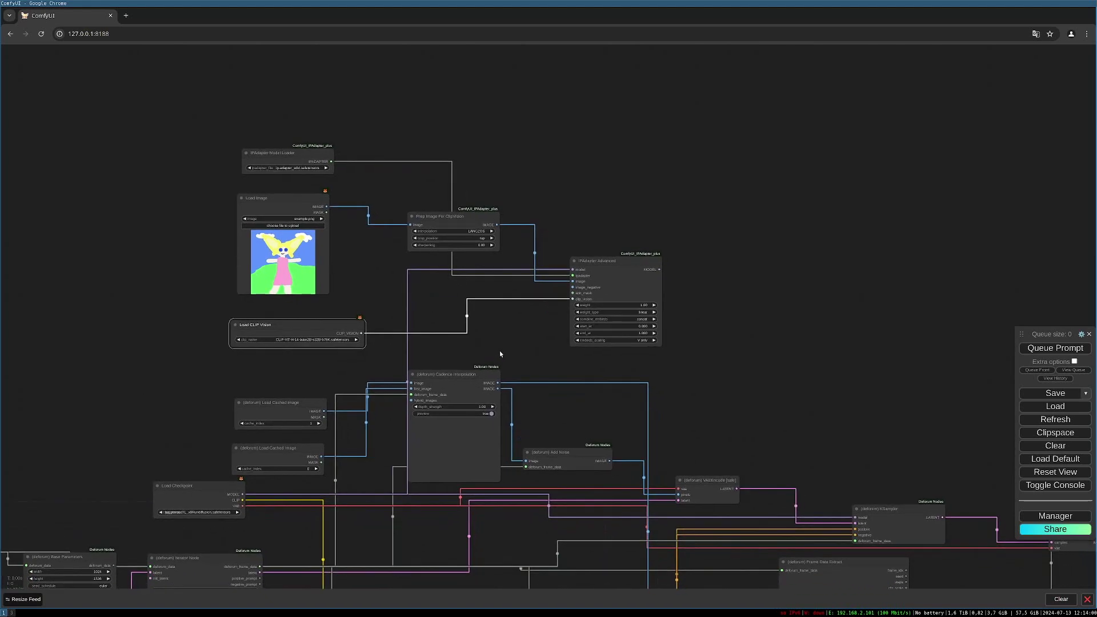
left_click_drag(612, 274, 587, 274)
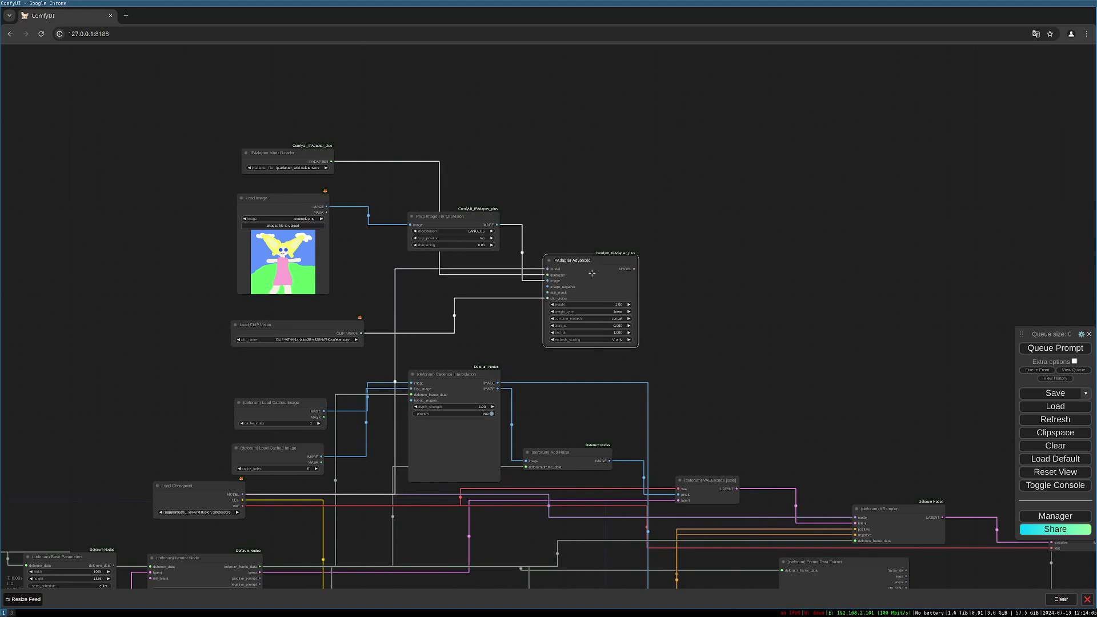
left_click_drag(662, 282, 790, 502)
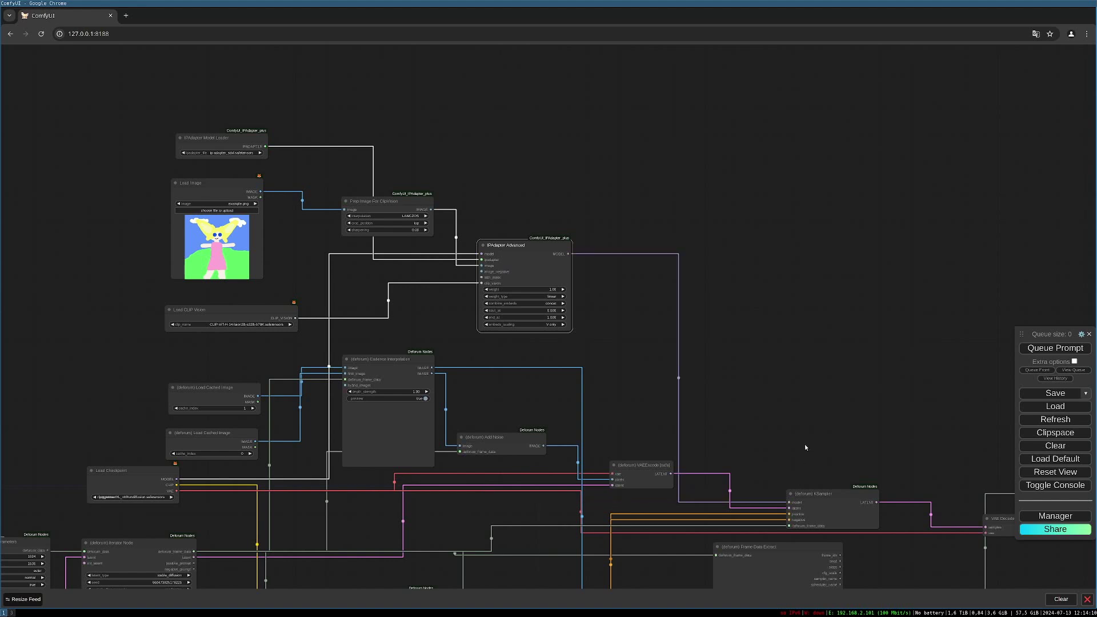
Review the Deforum parameter nodes from Prompt through Translate Parameters and the downstream sampling, decoding and video-saving nodes
left_click_drag(821, 463, 733, 365)
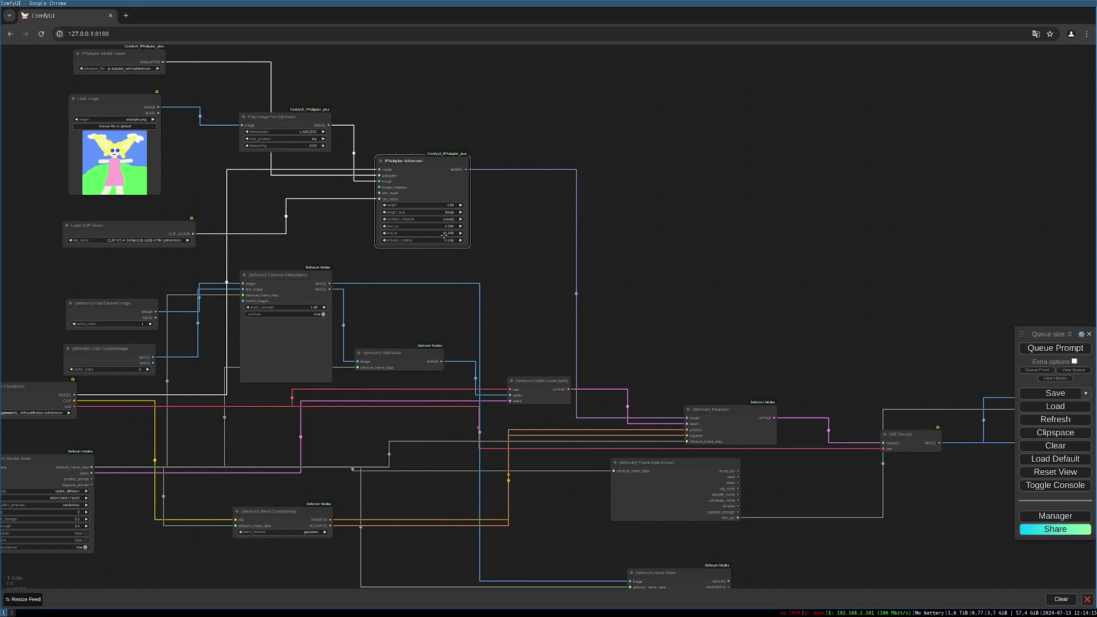
scroll(721, 246, "down", 3)
left_click_drag(304, 387, 845, 336)
scroll(328, 308, "up", 7)
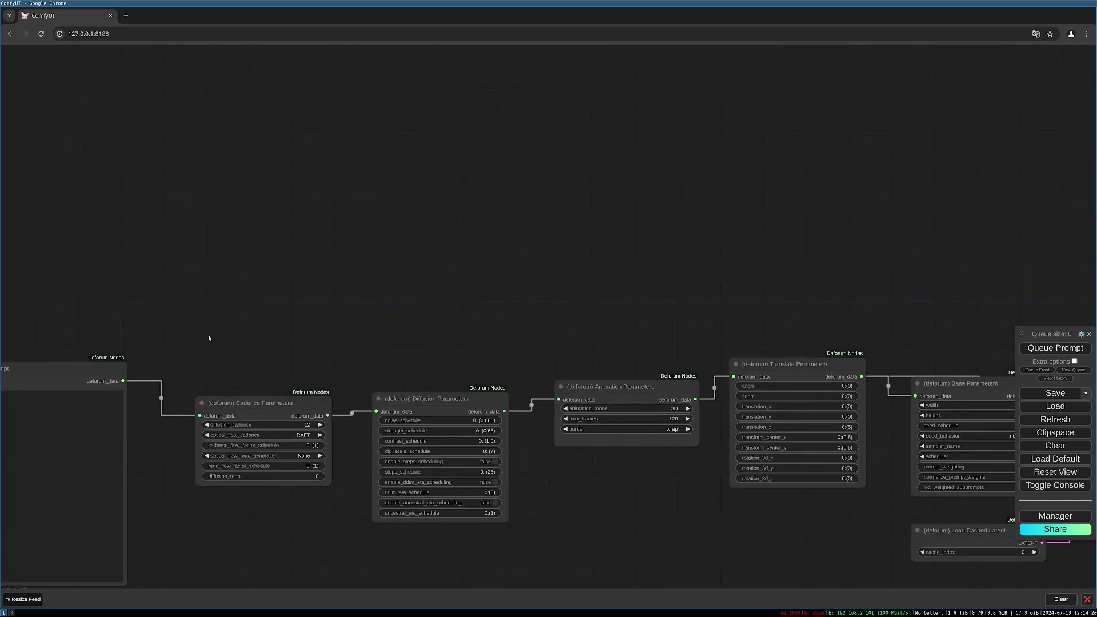
left_click_drag(197, 337, 691, 296)
left_click_drag(887, 278, 490, 277)
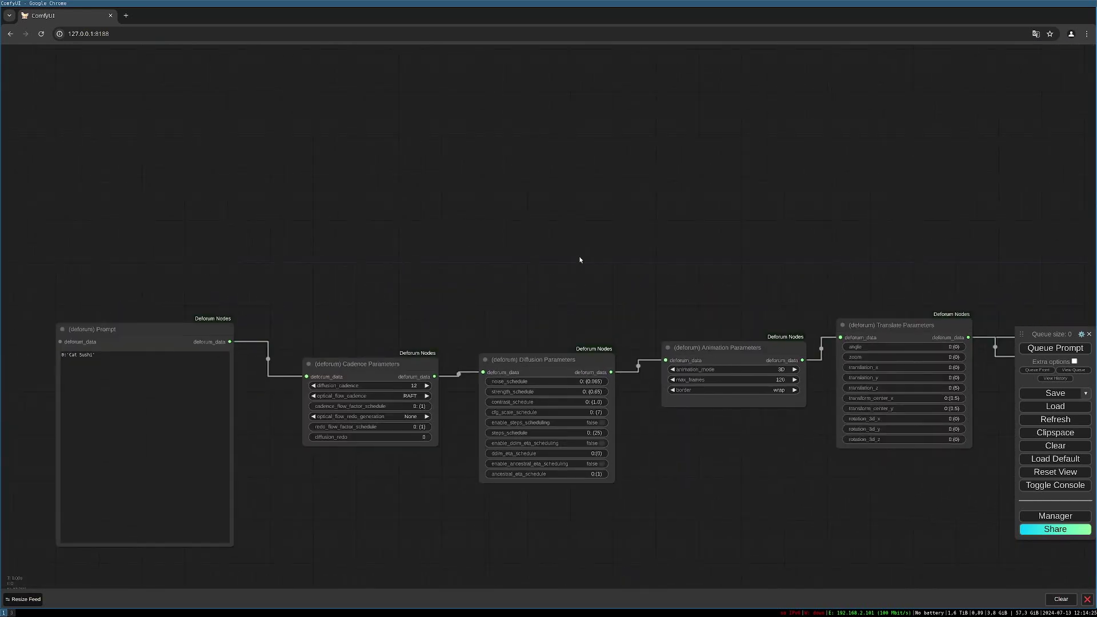
left_click_drag(1048, 245, 198, 281)
left_click_drag(975, 219, 492, 261)
left_click_drag(621, 249, 377, 220)
left_click_drag(628, 222, 286, 185)
left_click_drag(483, 194, 304, 222)
left_click_drag(527, 215, 543, 235)
scroll(544, 236, "down", 3)
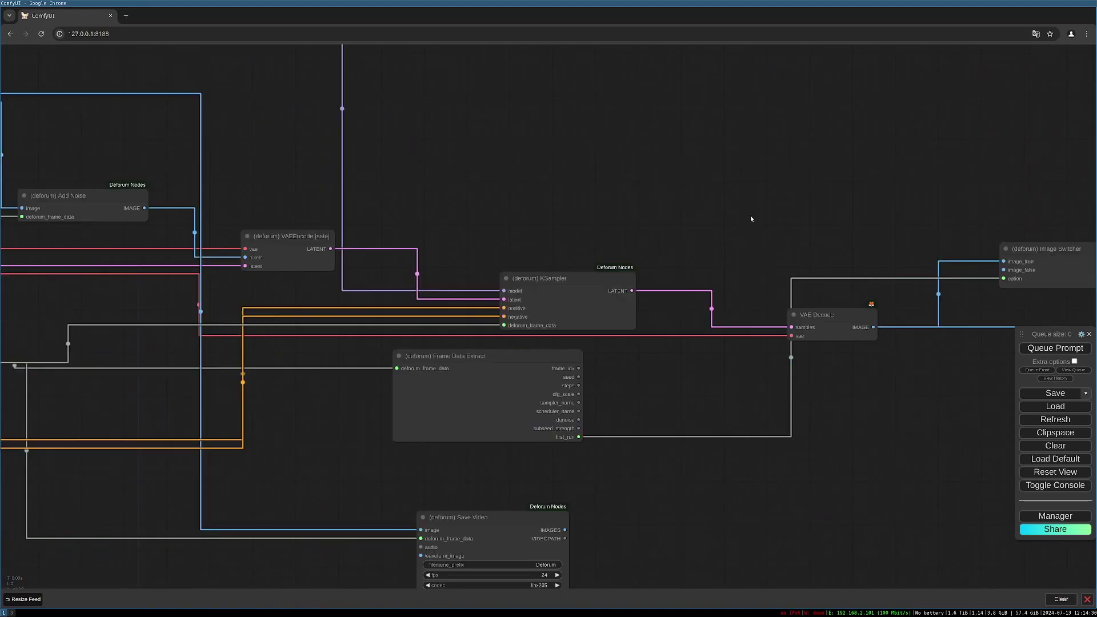
scroll(558, 211, "down", 1)
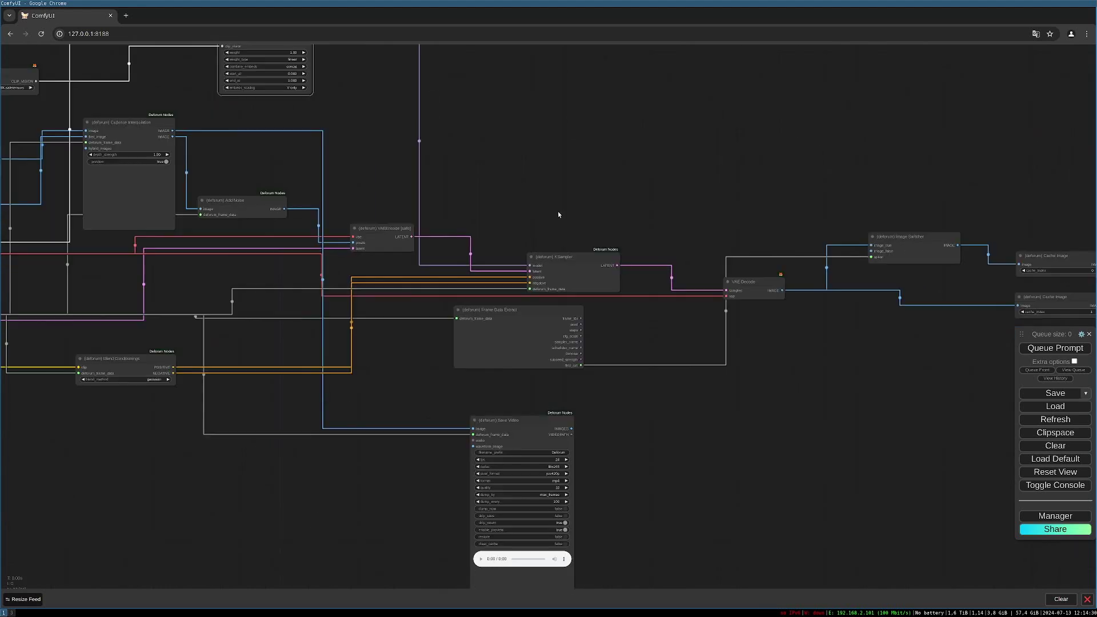
Enable reset_counter and reset_latent on the Deforum Iterator Node
scroll(558, 211, "down", 3)
left_click_drag(395, 329, 795, 325)
scroll(569, 348, "up", 6)
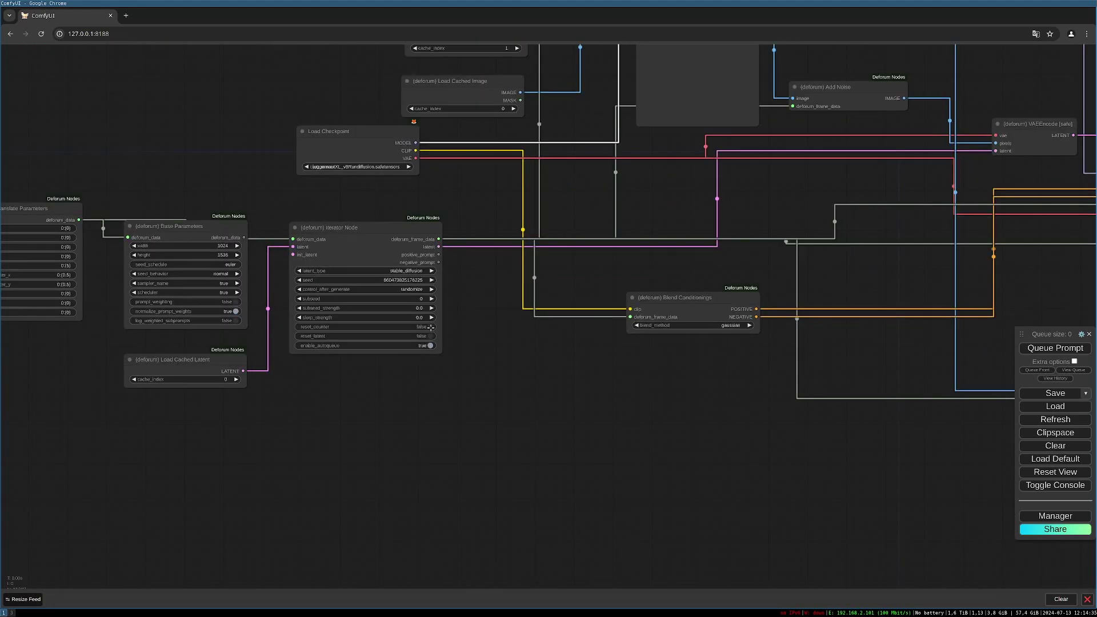
left_click(430, 327)
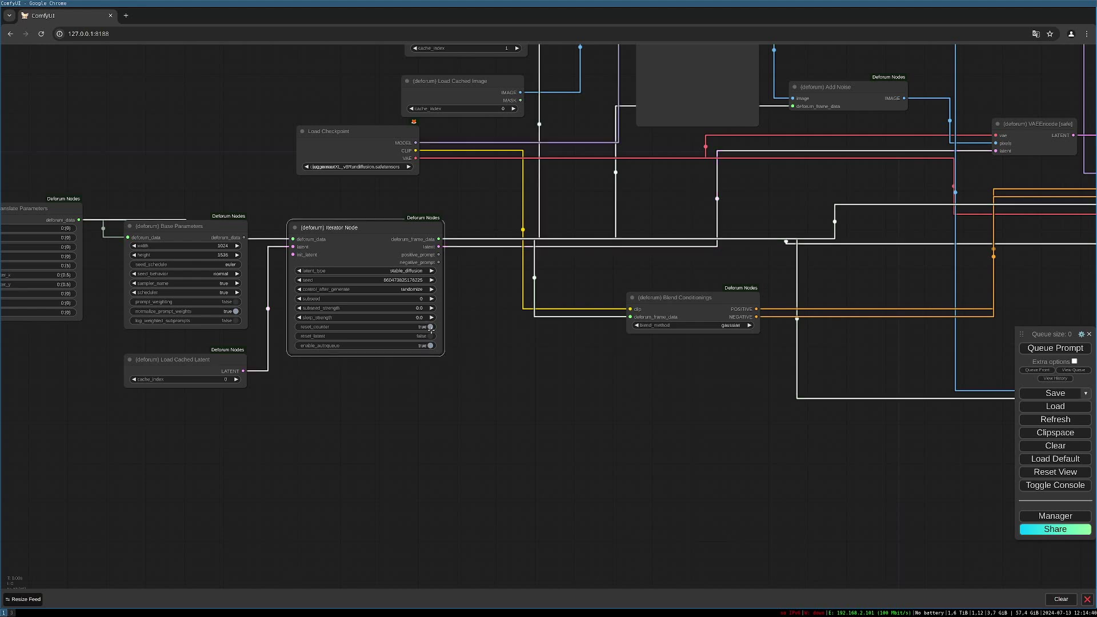
left_click(430, 336)
Show the extra queue options, then run the workflow with instant Auto Queue and dismiss the error report
scroll(679, 389, "down", 6)
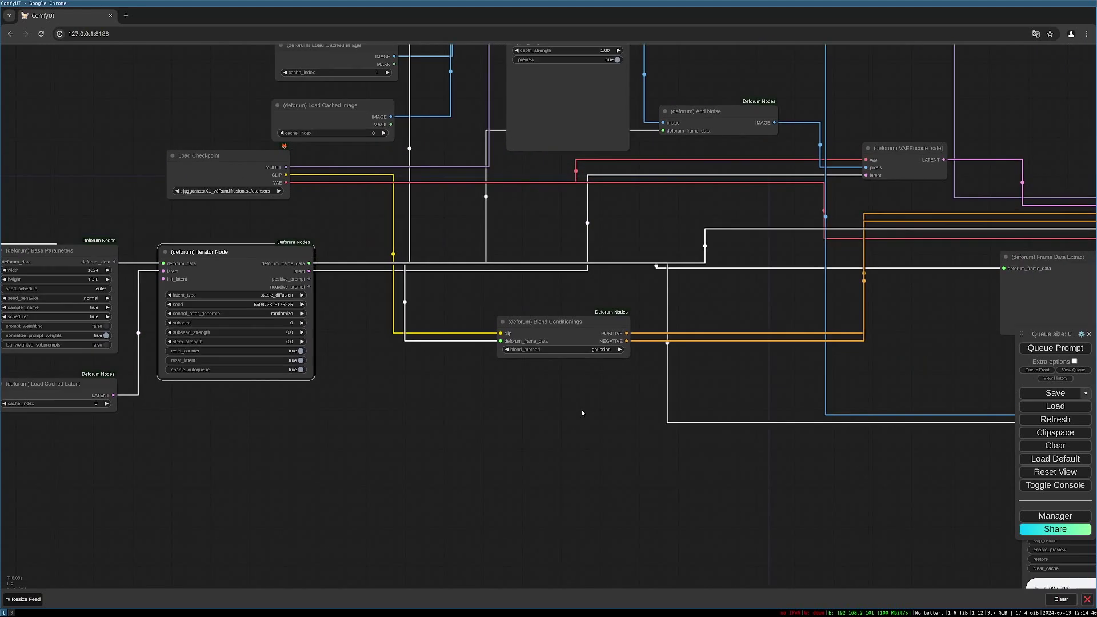
left_click_drag(507, 426, 303, 382)
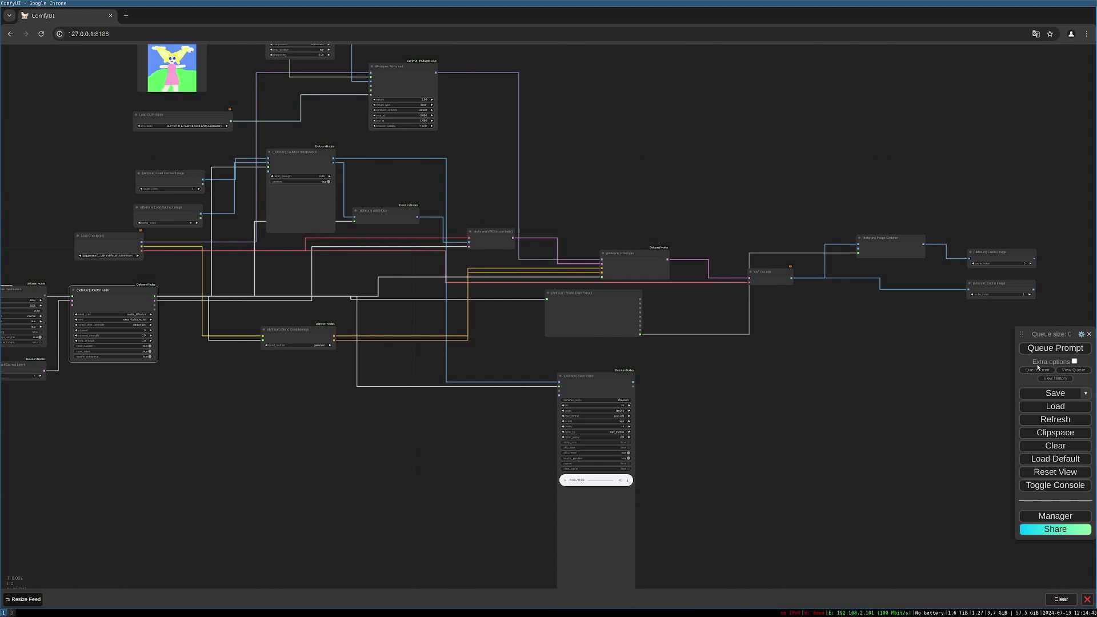
left_click(1053, 360)
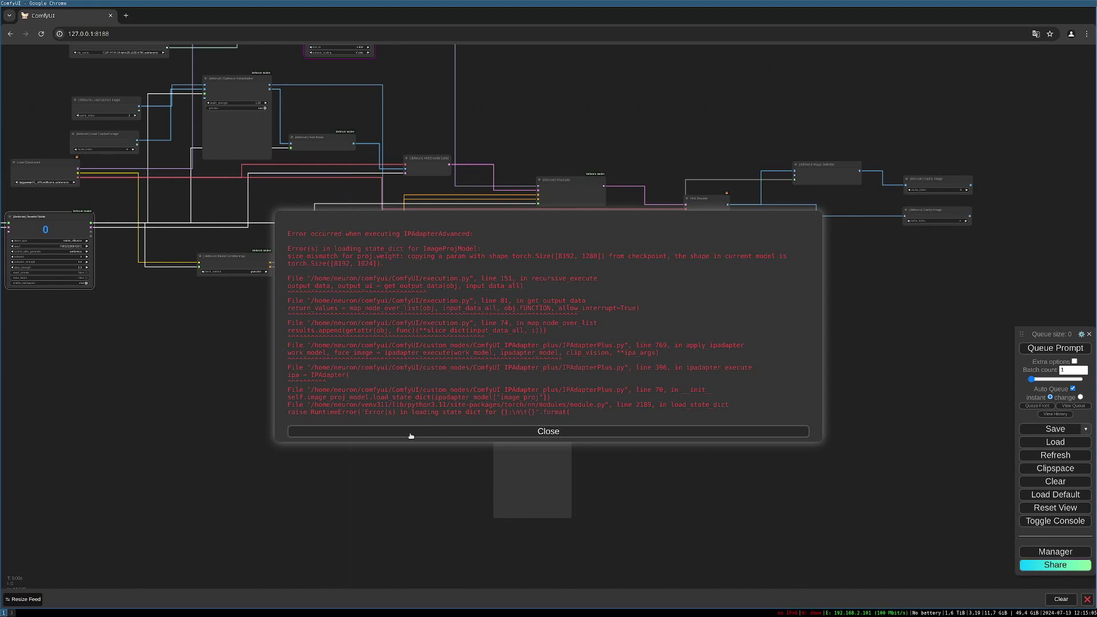
left_click(410, 435)
Set Load CLIP Vision to CLIP-ViT-bigG-14-laion2B-39B-b160k.safetensors and rerun the workflow, dismissing the error report
left_click_drag(225, 360, 512, 482)
scroll(484, 281, "up", 2)
left_click_drag(458, 336, 492, 490)
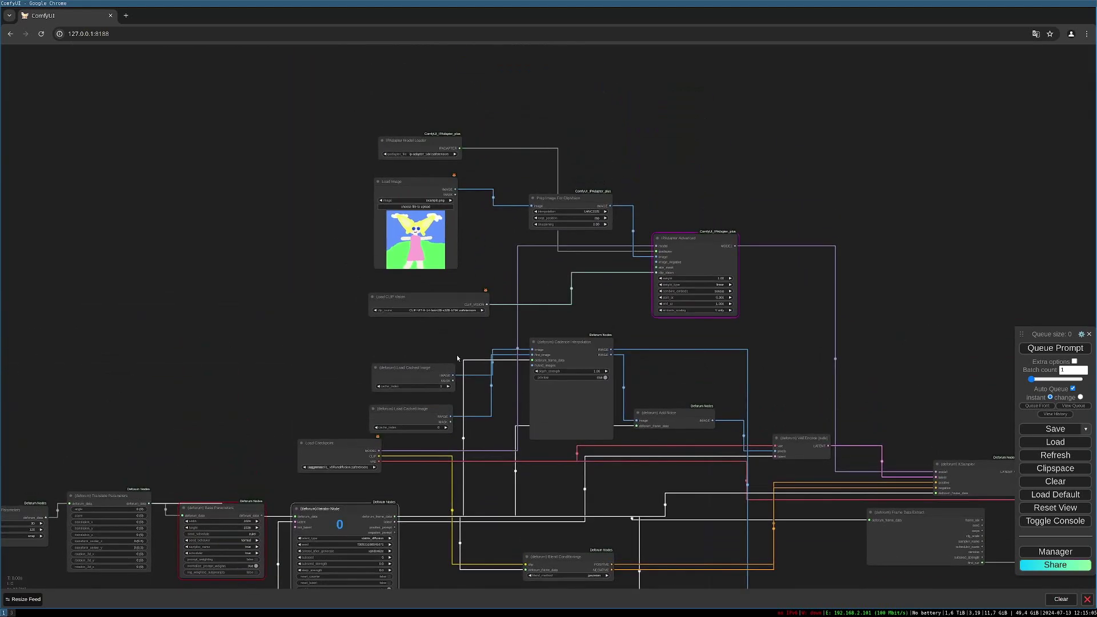
left_click(458, 311)
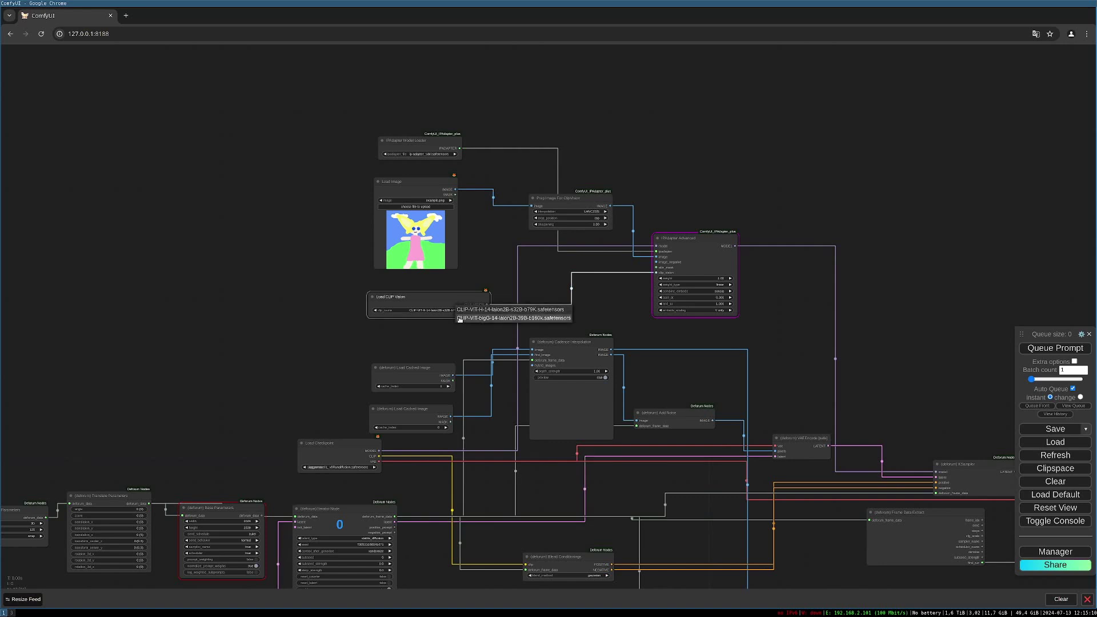
left_click(460, 319)
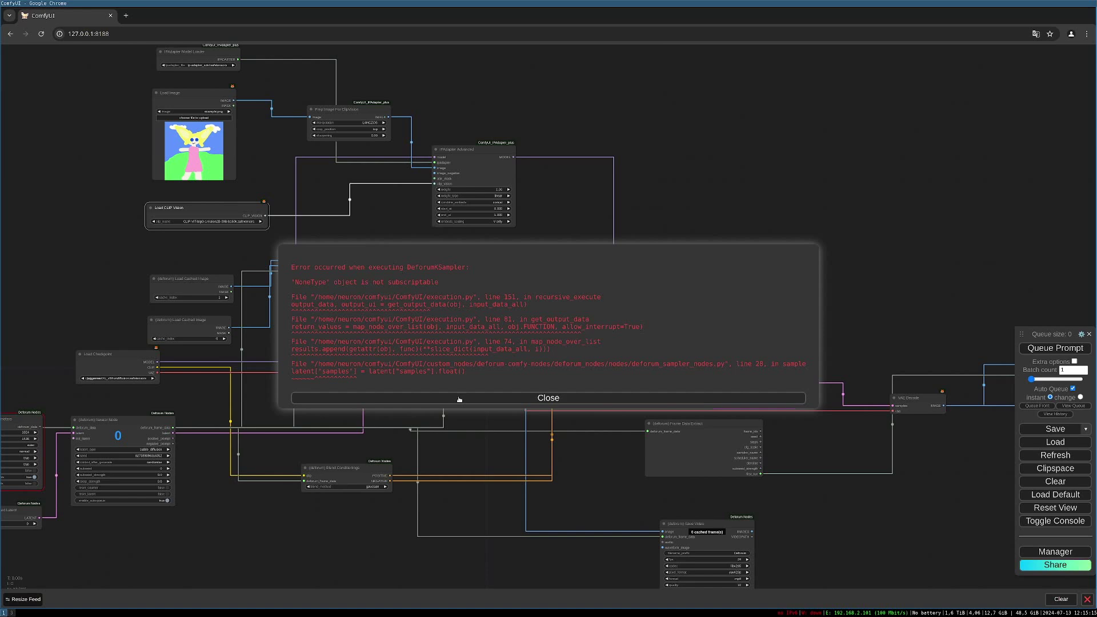
left_click(459, 399)
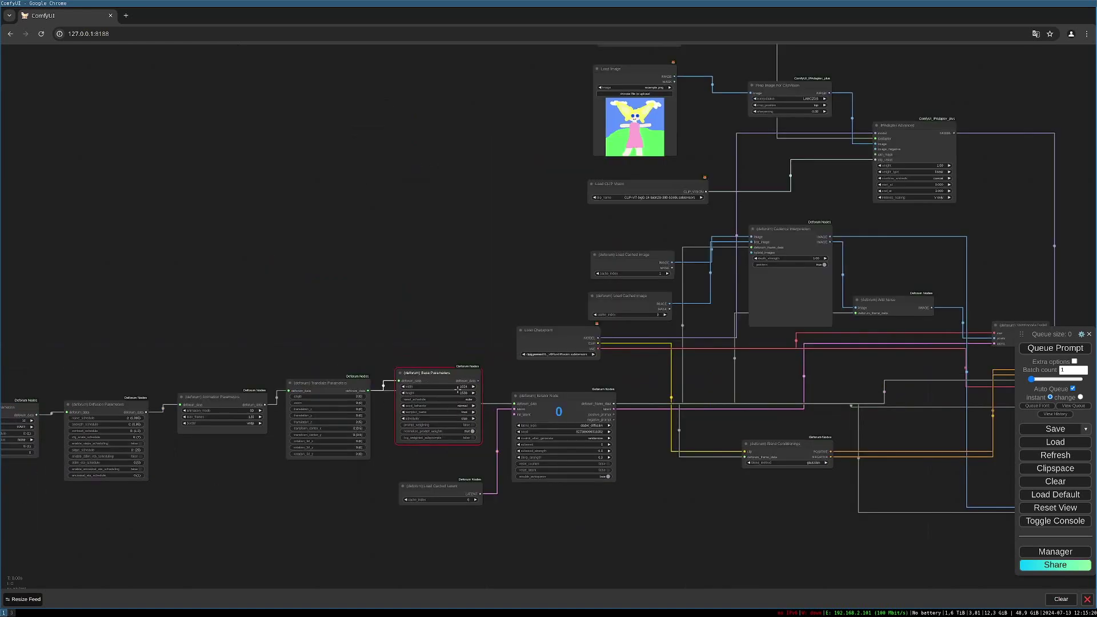
Add a fresh Base Parameters node fed by Translate Parameters and connect its deforum_data output to the Iterator Node
left_click_drag(399, 381, 407, 333)
left_click(436, 336)
type("base")
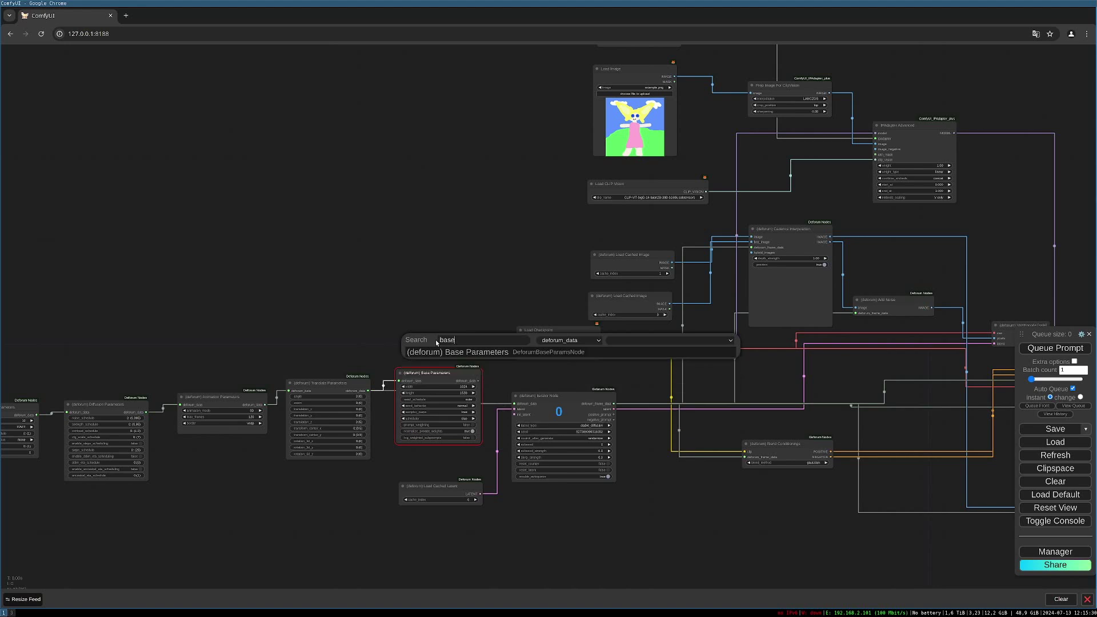
left_click(449, 351)
left_click_drag(465, 340, 513, 403)
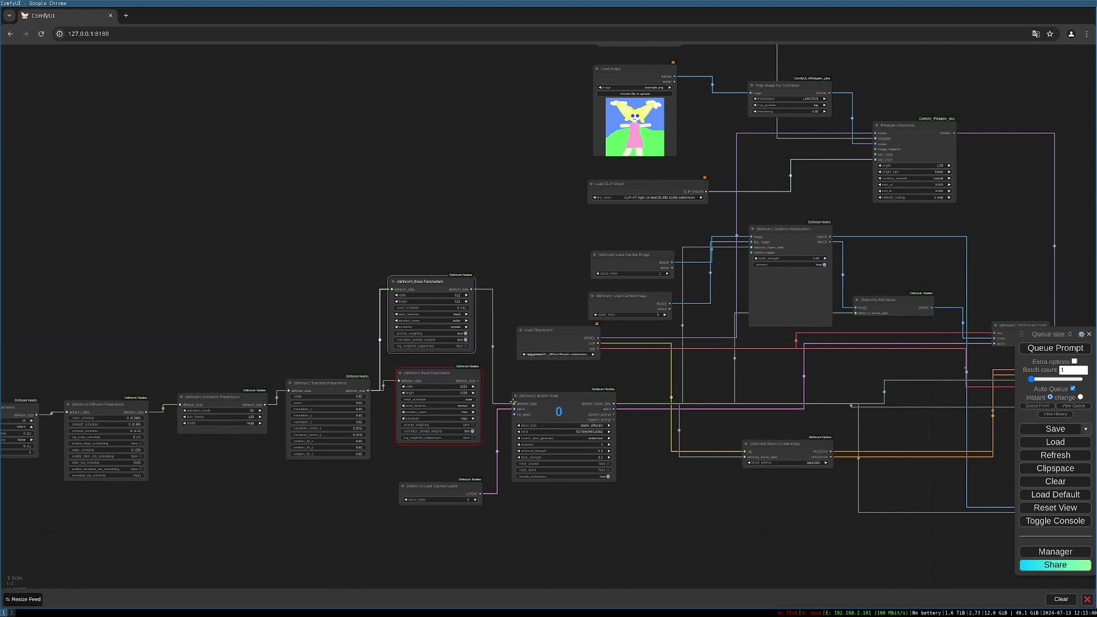
Set the new Base Parameters node to width 1024, height 1536 and seed_behavior random
left_click_drag(484, 349, 529, 329)
scroll(527, 403, "up", 7)
left_click(501, 256)
type("10")
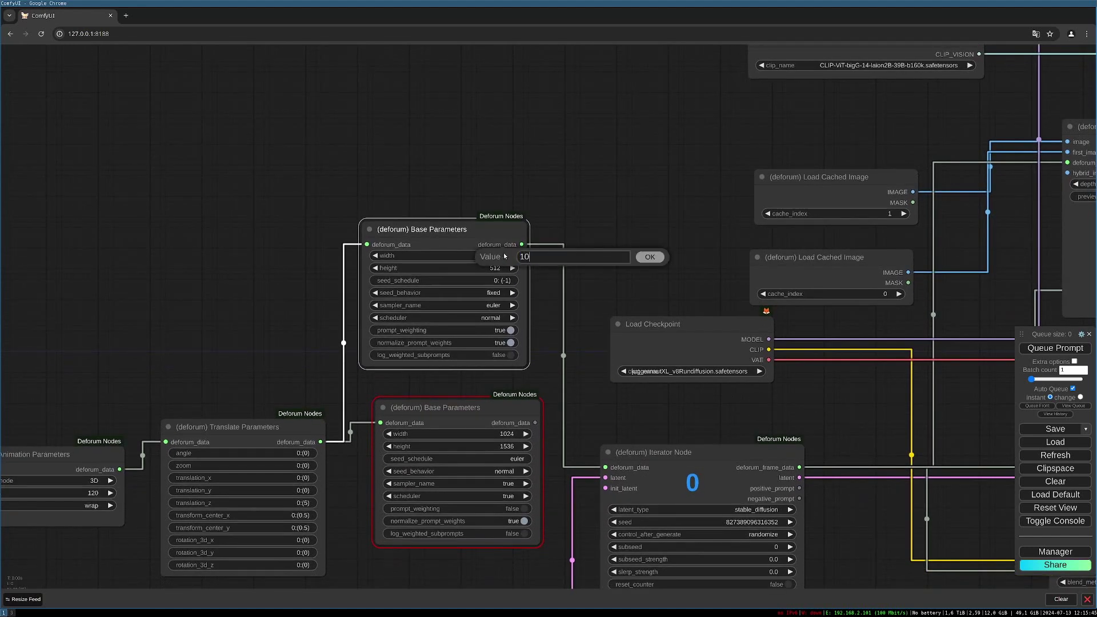
type("24")
key("Return")
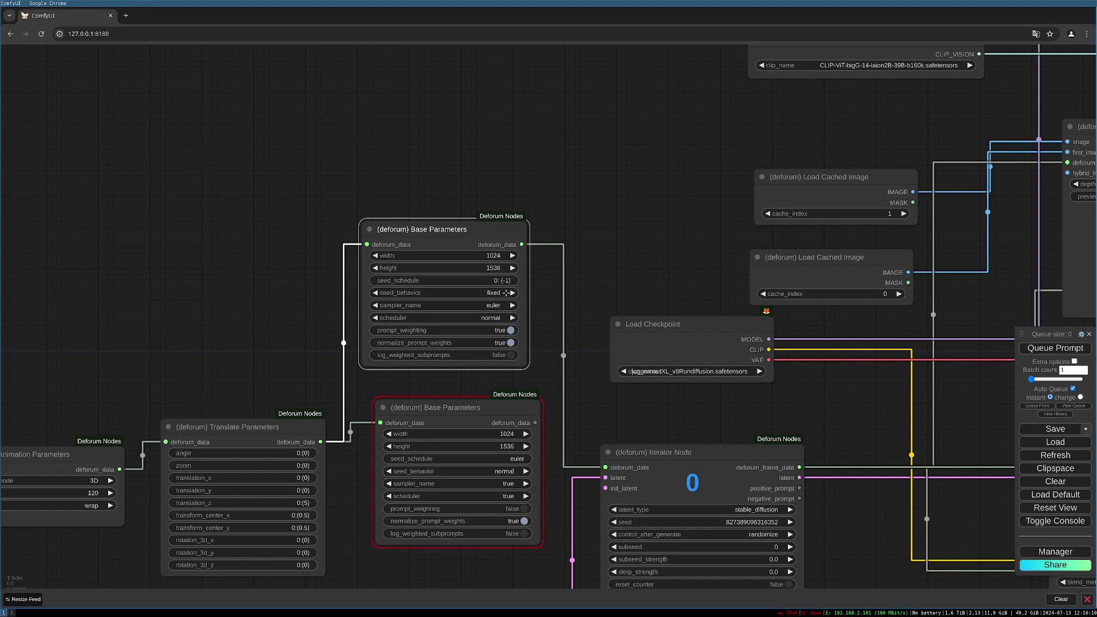
left_click(511, 293)
Delete the old Base Parameters node and move the new one into its place
left_click(506, 406)
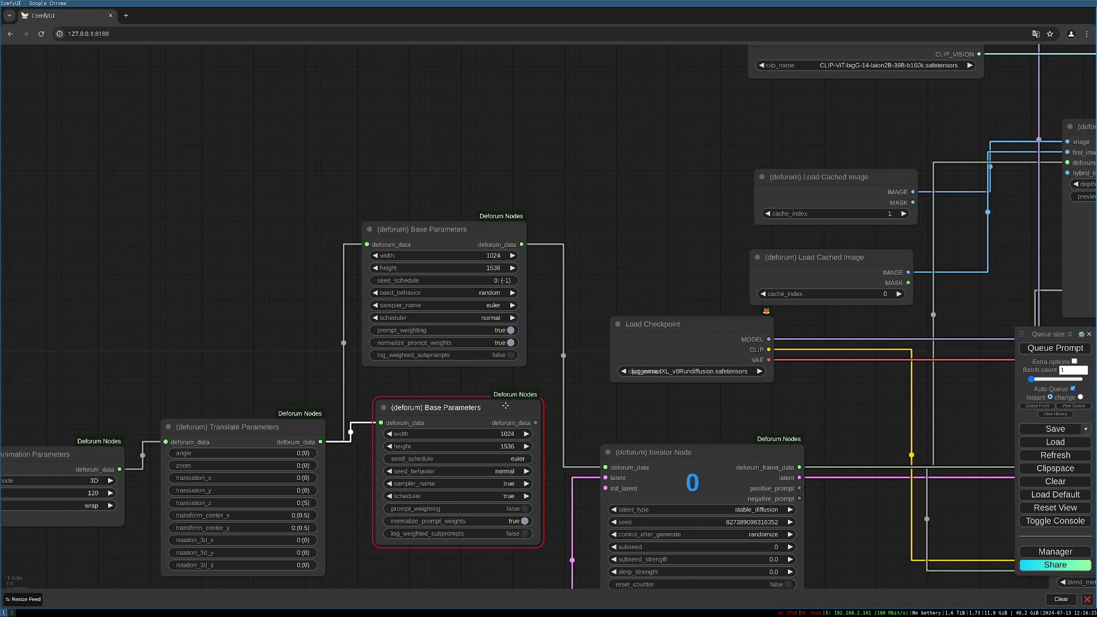
key("Delete")
left_click_drag(500, 227, 504, 442)
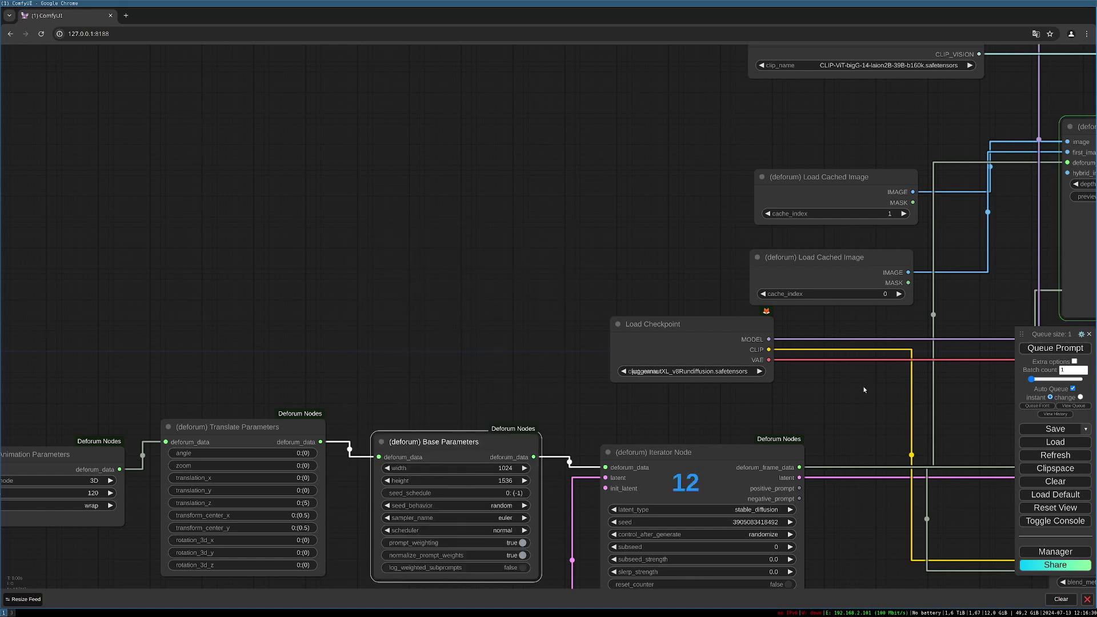
Dismiss the error report, enable reset_counter and reset_latent on the Iterator Node, and queue the workflow again
scroll(870, 390, "down", 4)
left_click_drag(870, 390, 582, 269)
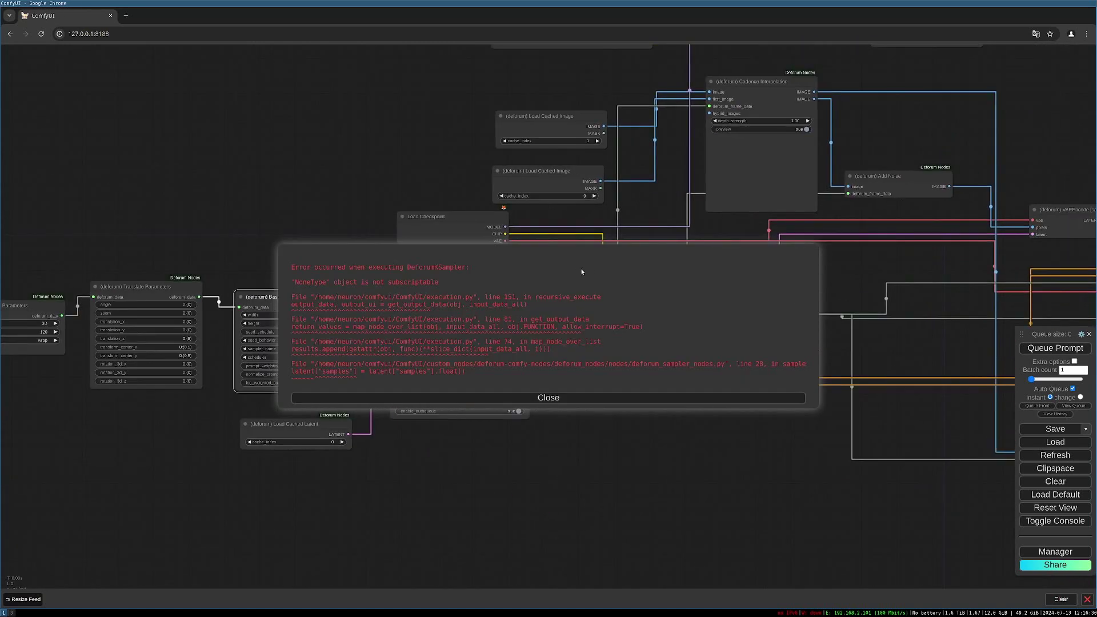
left_click(458, 400)
left_click(521, 395)
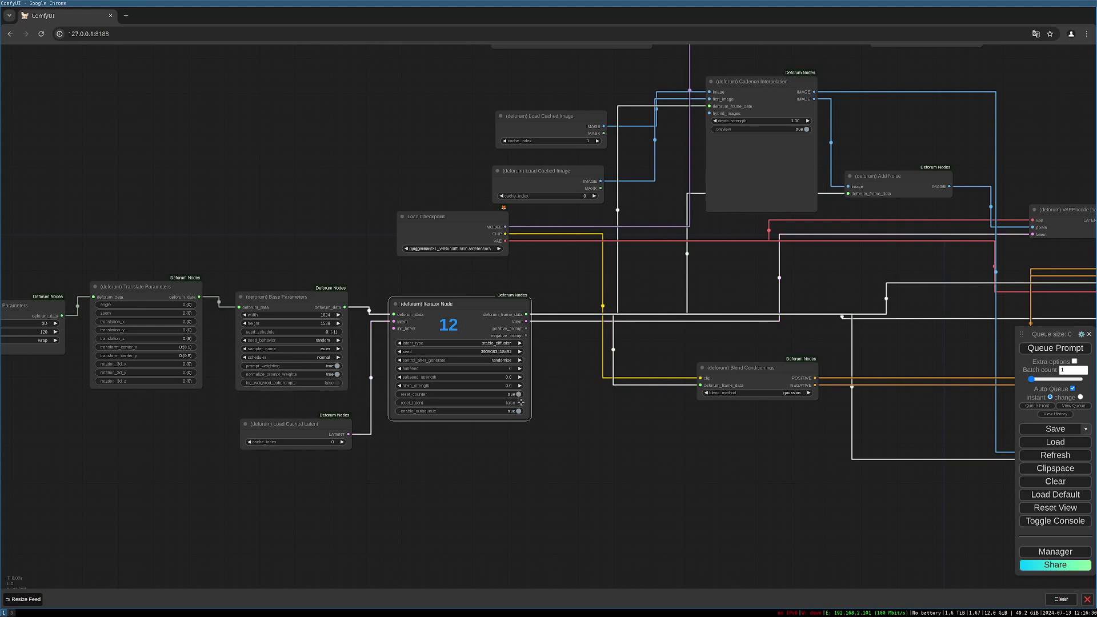
left_click(519, 403)
left_click(1067, 349)
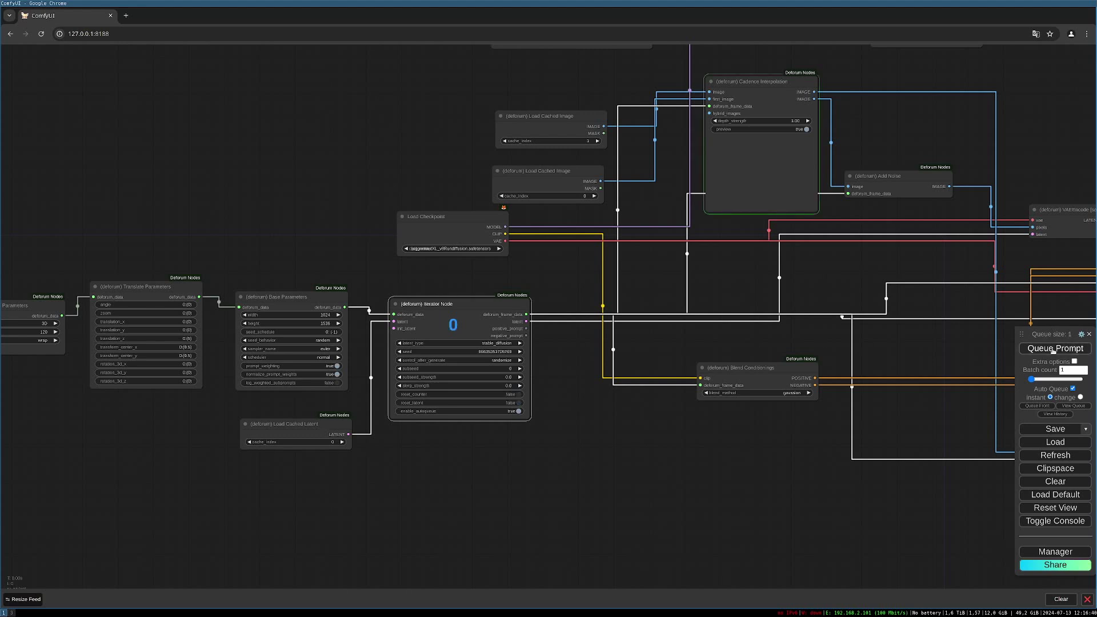
Follow the running workflow across the graph and examine the frame previews in Cadence Interpolation and Save Video
left_click_drag(738, 347, 430, 345)
scroll(632, 345, "down", 8)
left_click_drag(680, 361, 463, 362)
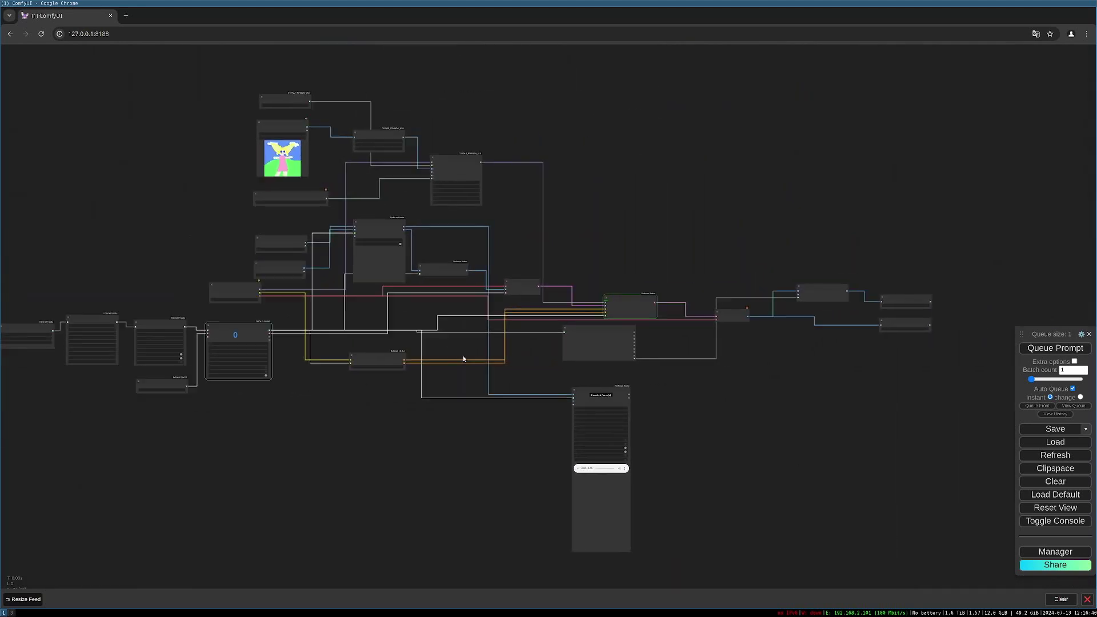
scroll(463, 362, "up", 5)
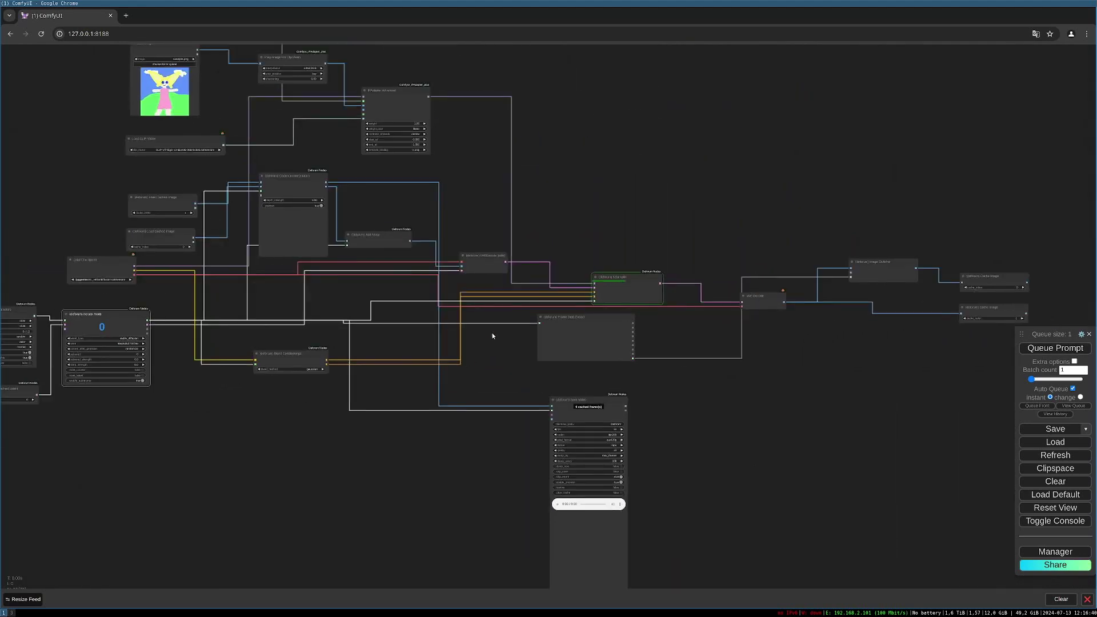
left_click_drag(526, 335, 459, 276)
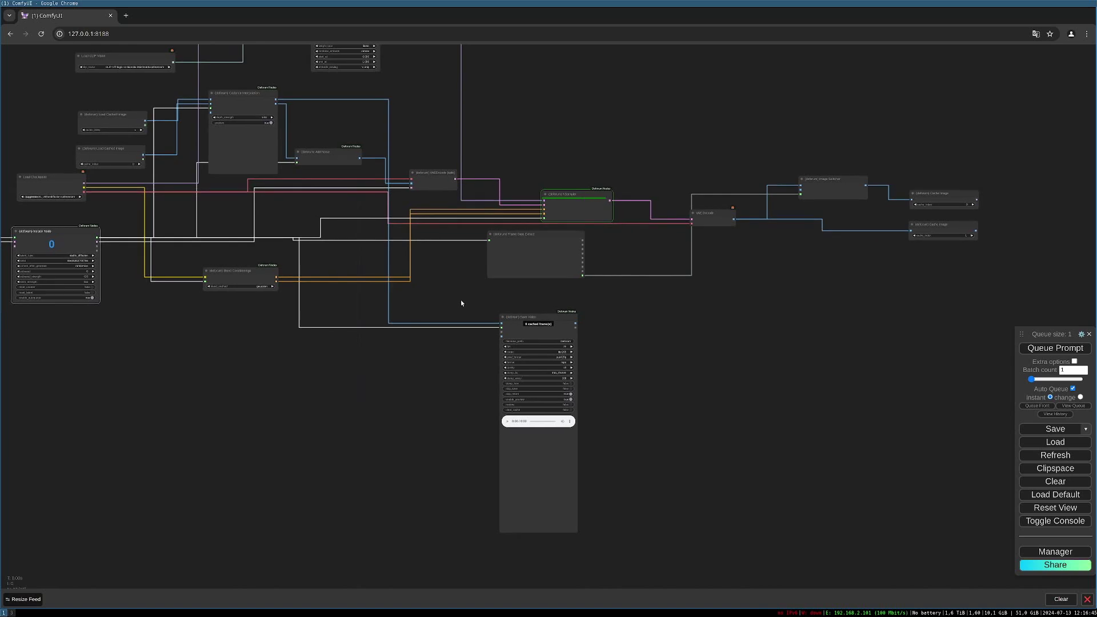
left_click_drag(308, 313, 355, 299)
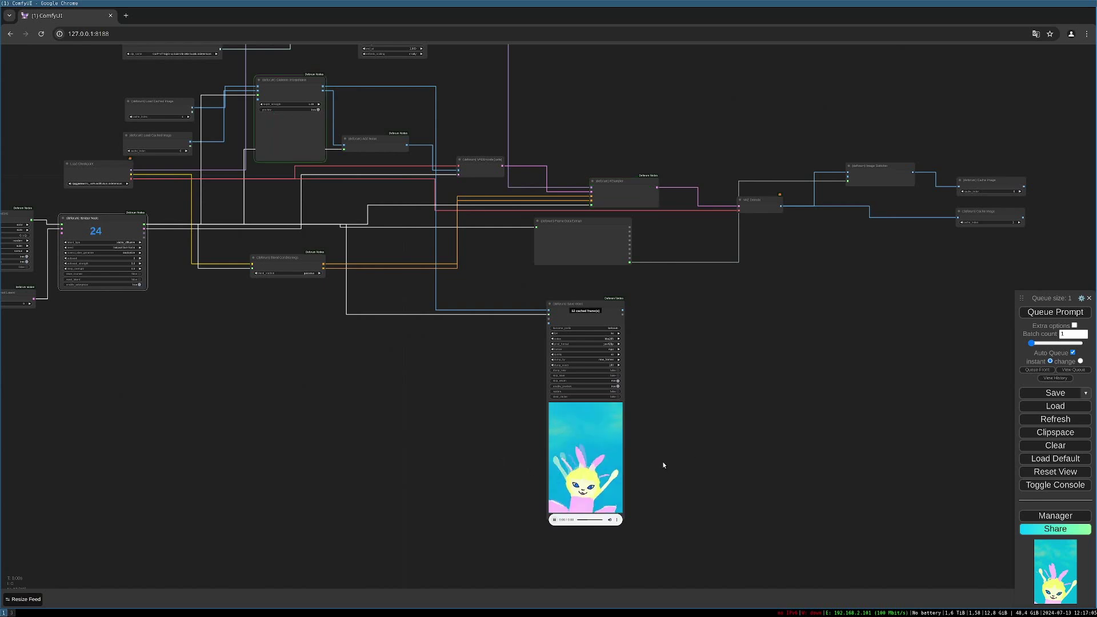
left_click_drag(662, 463, 684, 471)
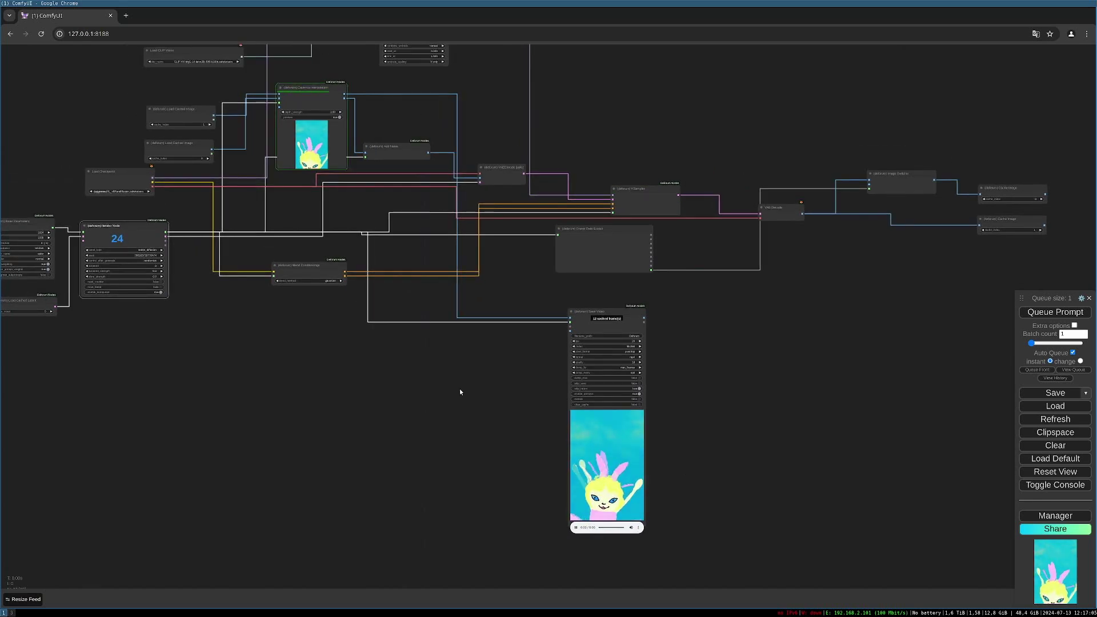
left_click_drag(213, 215, 420, 334)
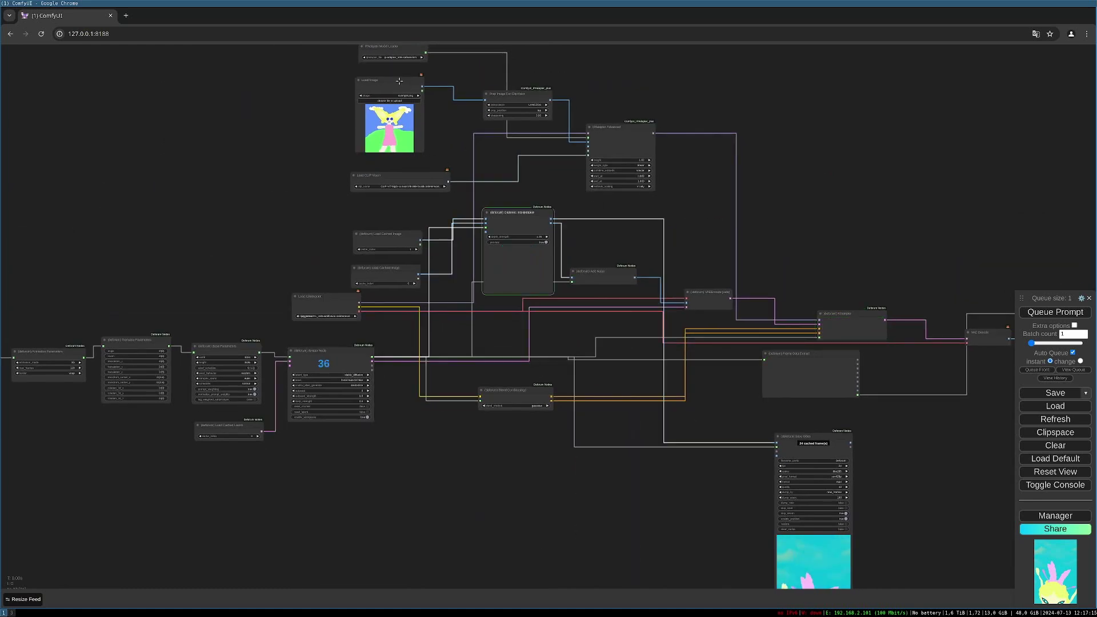
left_click_drag(412, 105, 381, 103)
left_click_drag(860, 584, 809, 467)
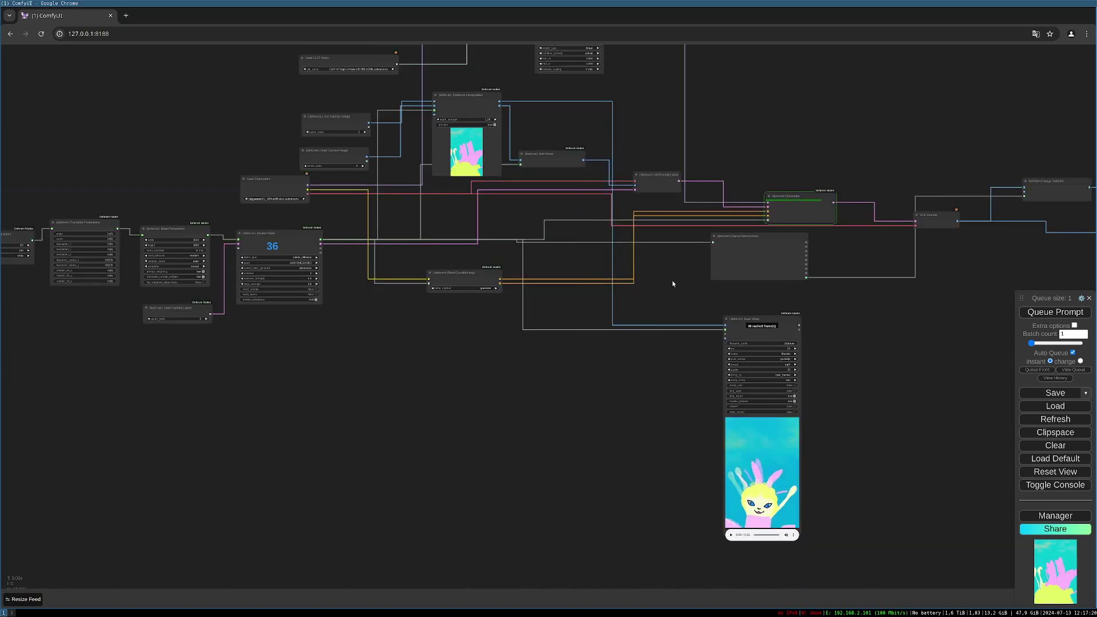
Lower the weight of the IPAdapter Advanced node to 0.40
left_click_drag(672, 279, 685, 528)
scroll(508, 220, "up", 4)
scroll(542, 278, "up", 4)
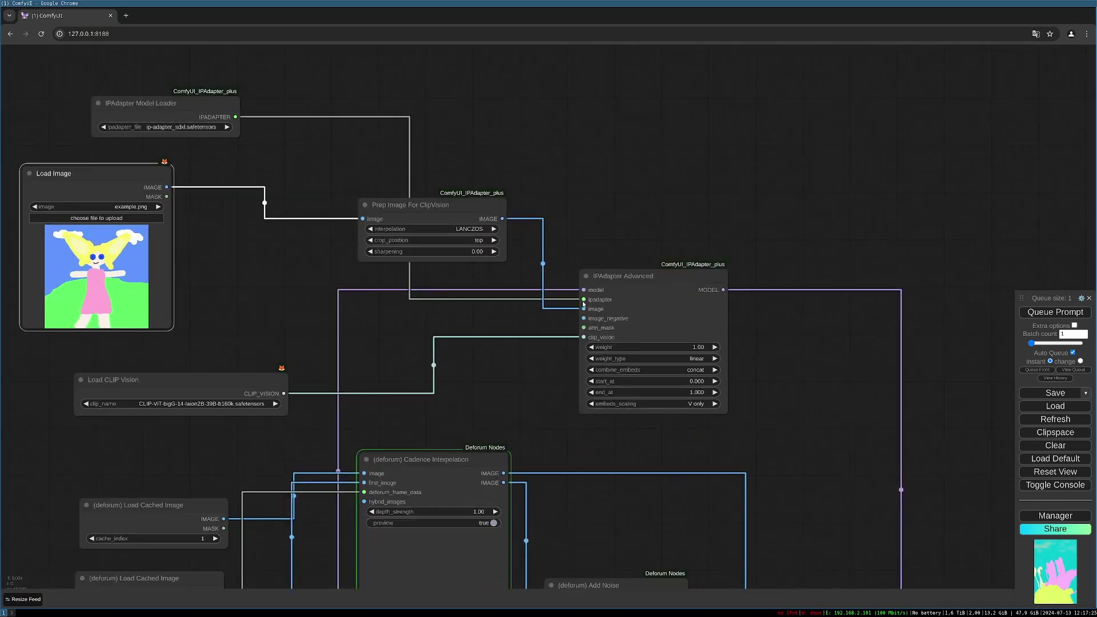
left_click(592, 347)
left_click(592, 347)
left_click(592, 347)
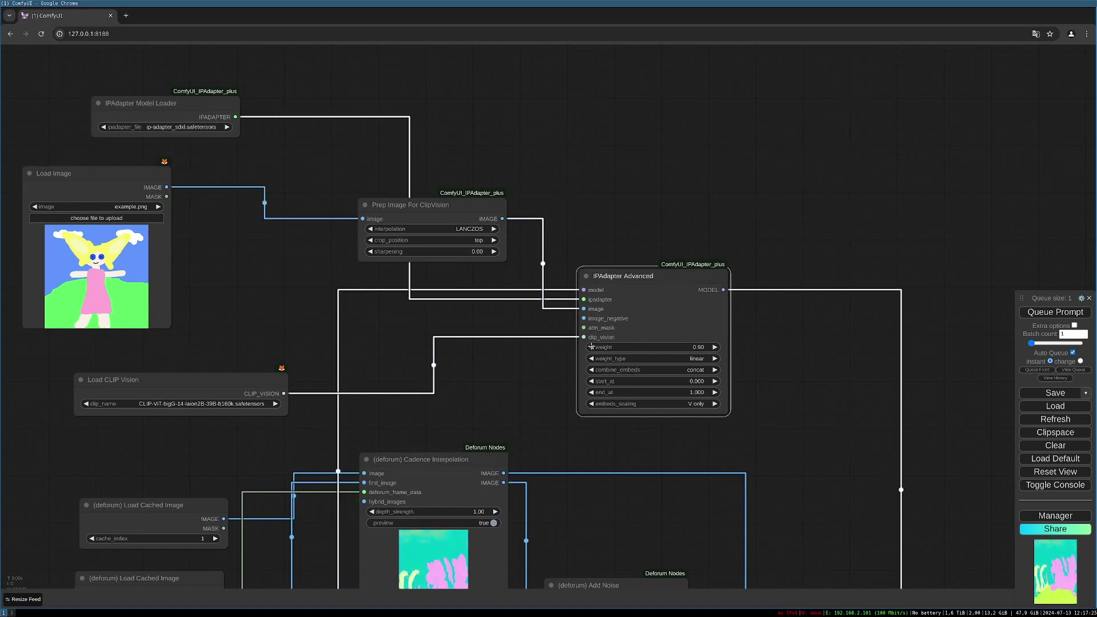
left_click(592, 347)
left_click(592, 347)
left_click(592, 346)
Turn off Auto Queue, enable reset_counter and reset_latent on the Iterator Node, and restart the animation from the first frame
left_click_drag(571, 444, 555, 99)
left_click_drag(573, 356, 668, 159)
left_click(1074, 353)
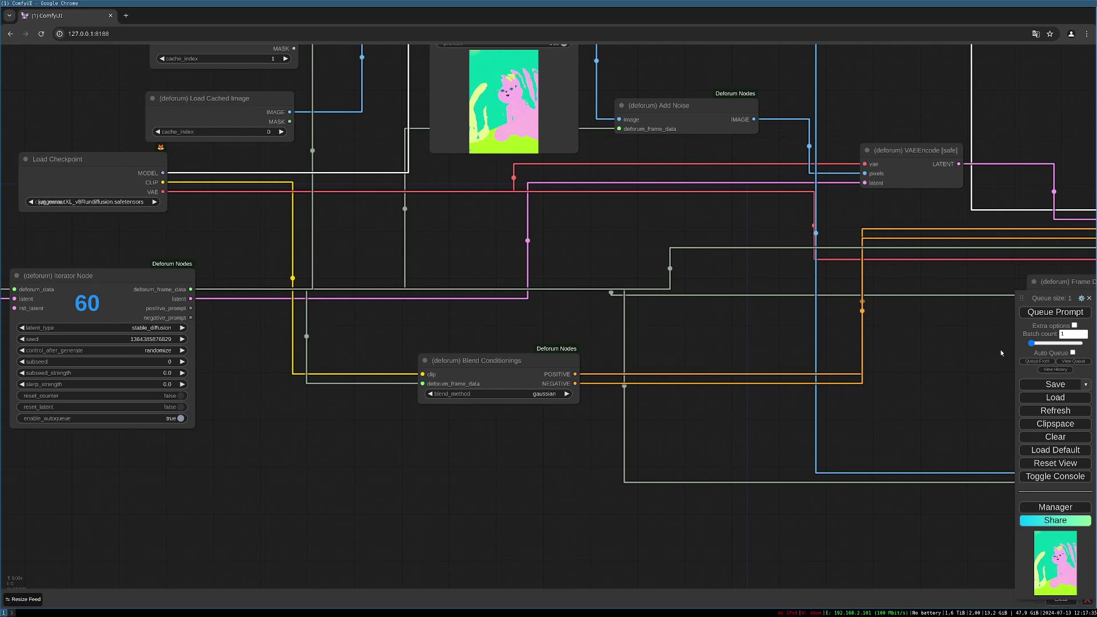
left_click(184, 396)
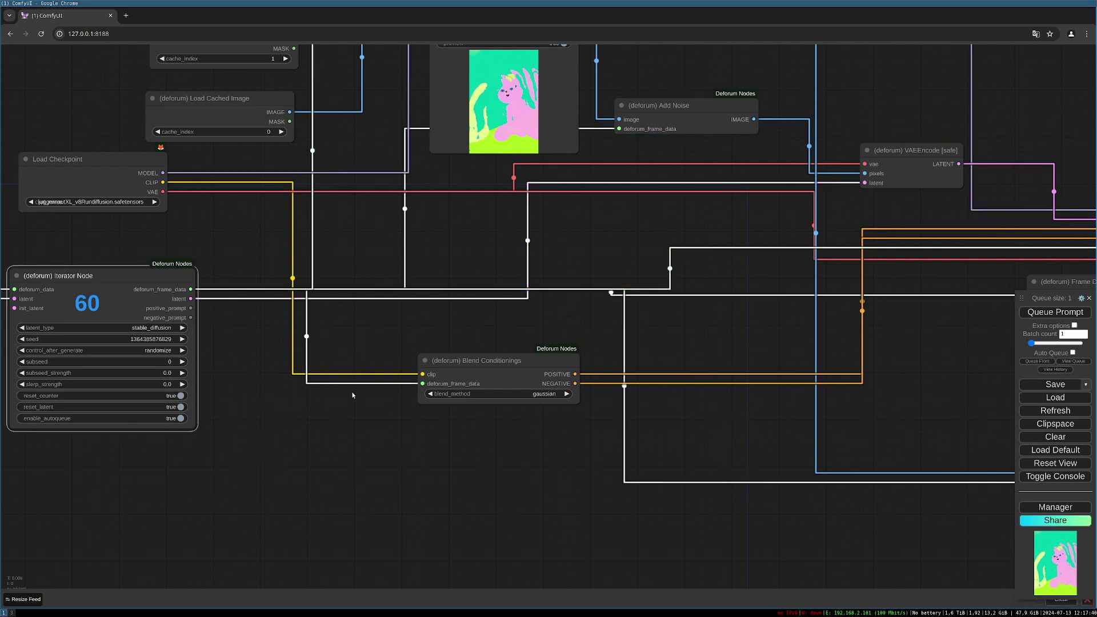
left_click_drag(258, 426, 387, 416)
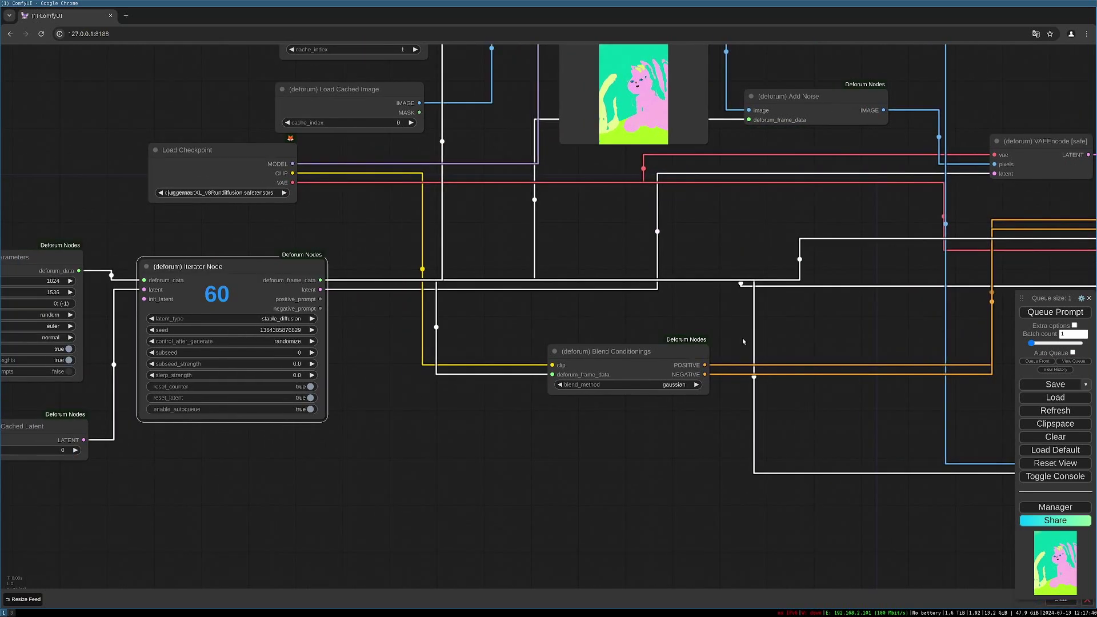
left_click(1048, 315)
Examine the new run's frames in the Cadence Interpolation preview and the video preview of the Save Video node
scroll(890, 401, "down", 6)
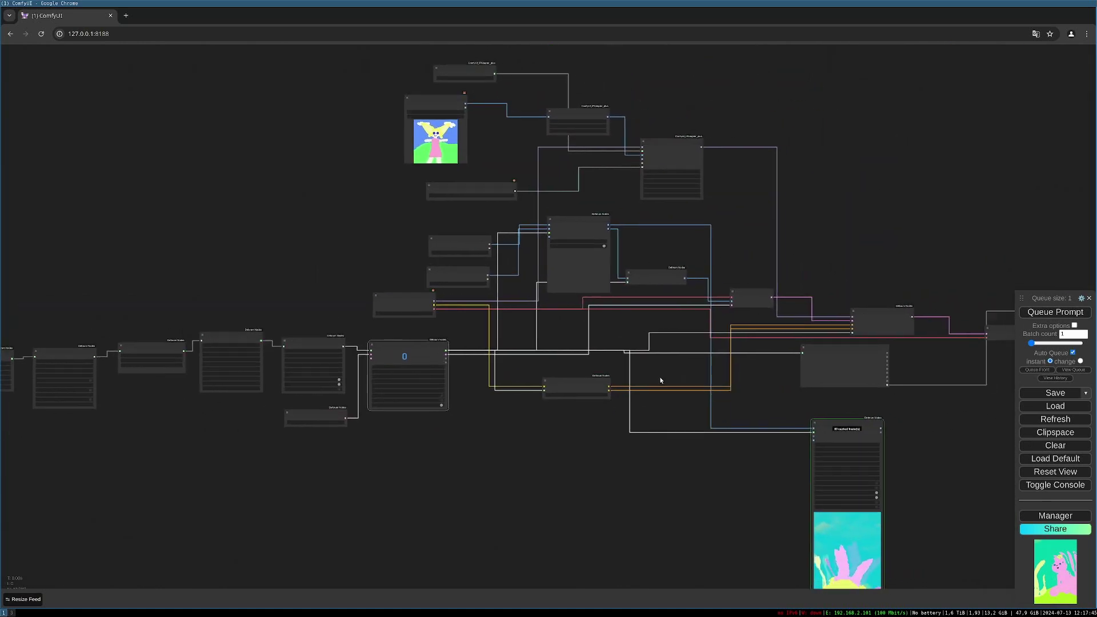
left_click_drag(661, 380, 622, 298)
scroll(577, 278, "up", 6)
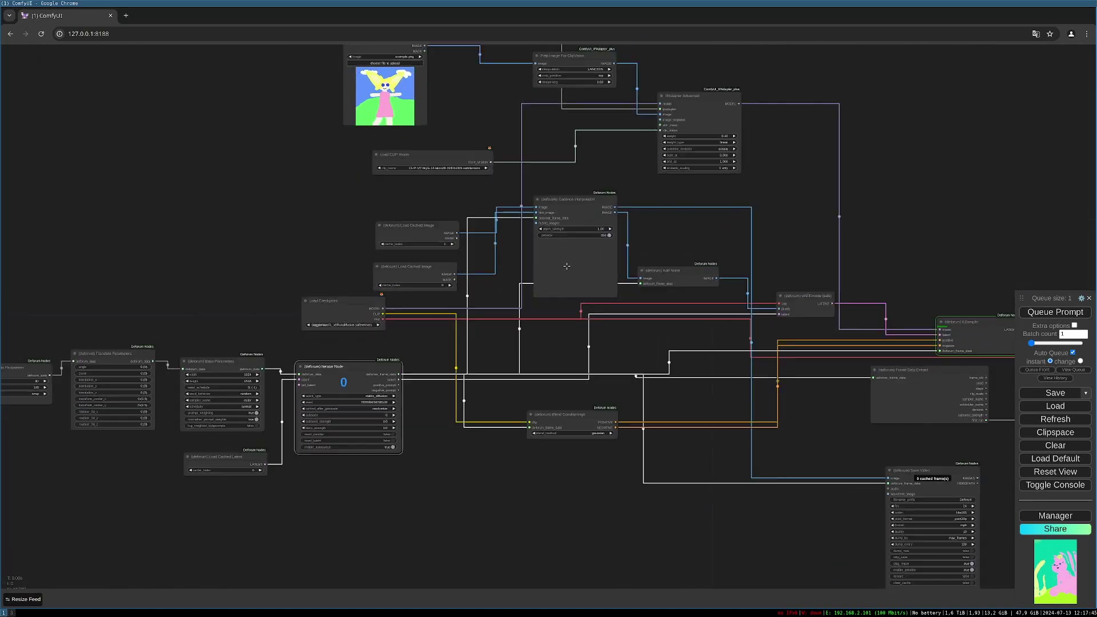
scroll(619, 246, "up", 2)
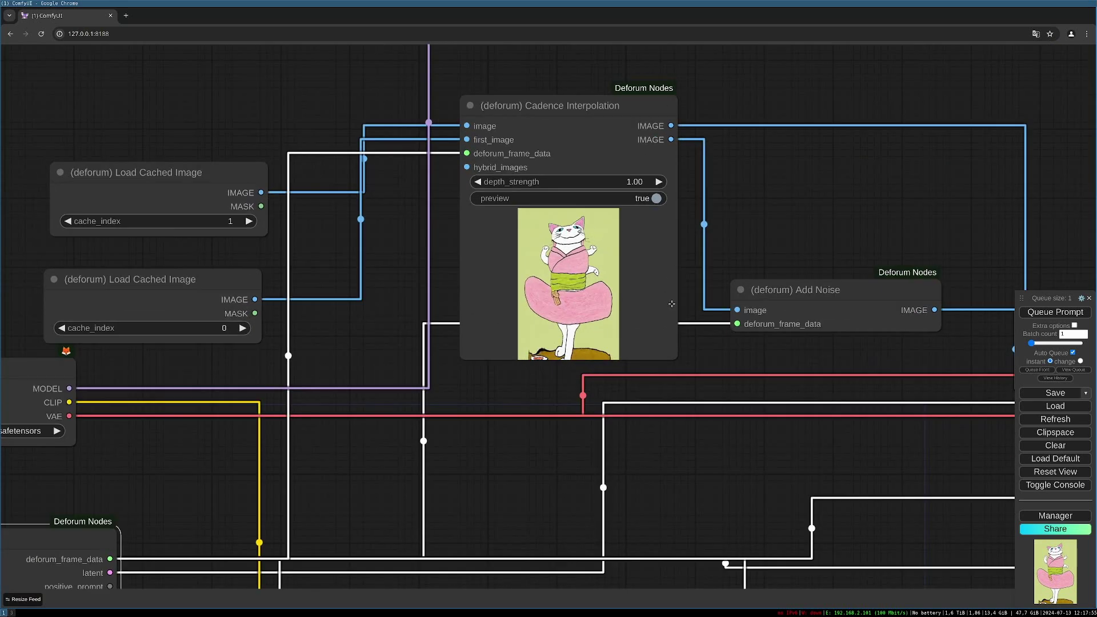
left_click_drag(764, 428, 555, 158)
scroll(729, 378, "down", 4)
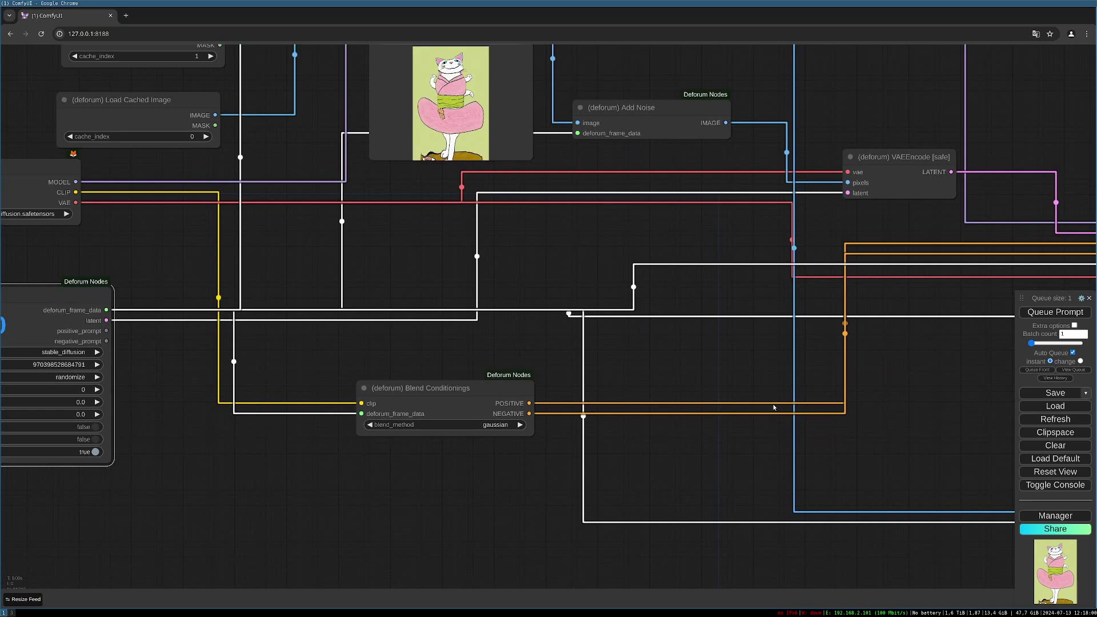
left_click_drag(789, 421, 431, 161)
left_click_drag(628, 425, 543, 280)
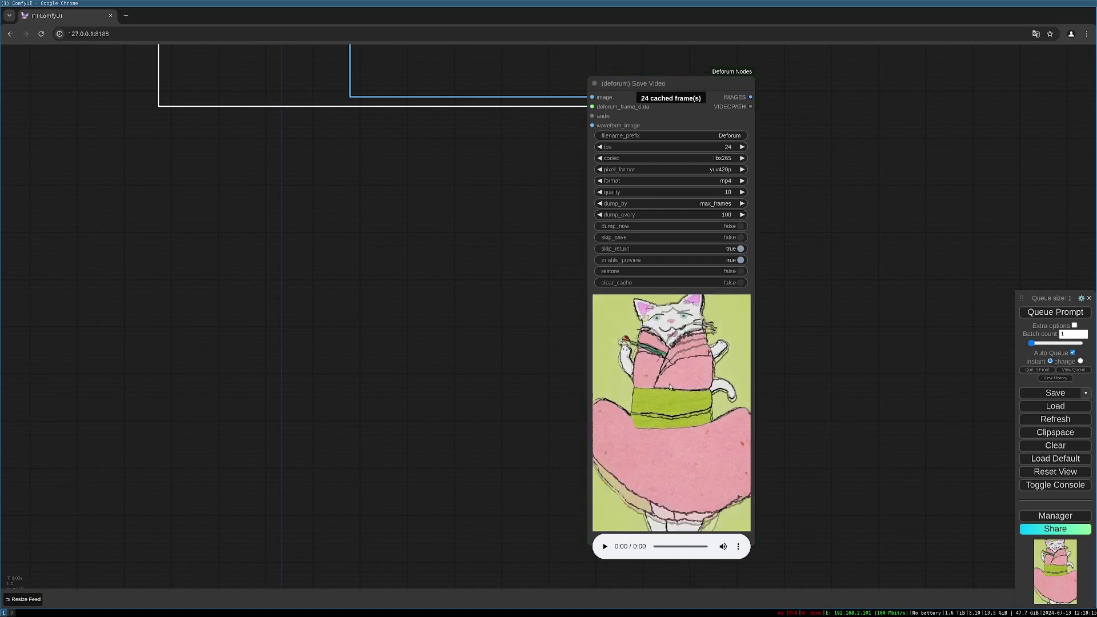
scroll(530, 399, "down", 12)
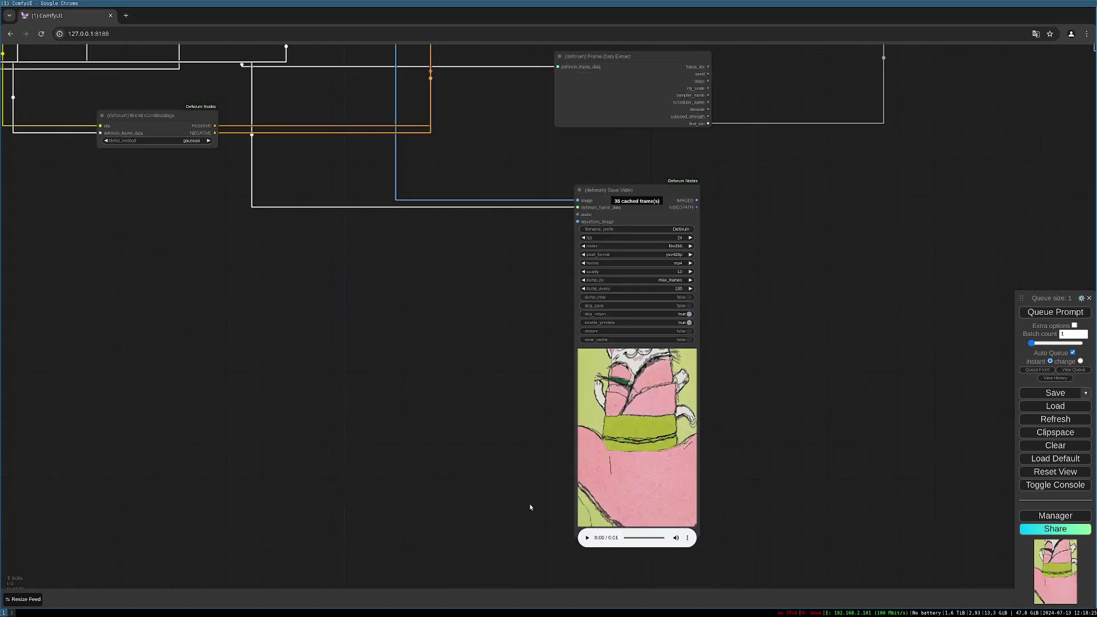
left_click_drag(598, 502, 700, 550)
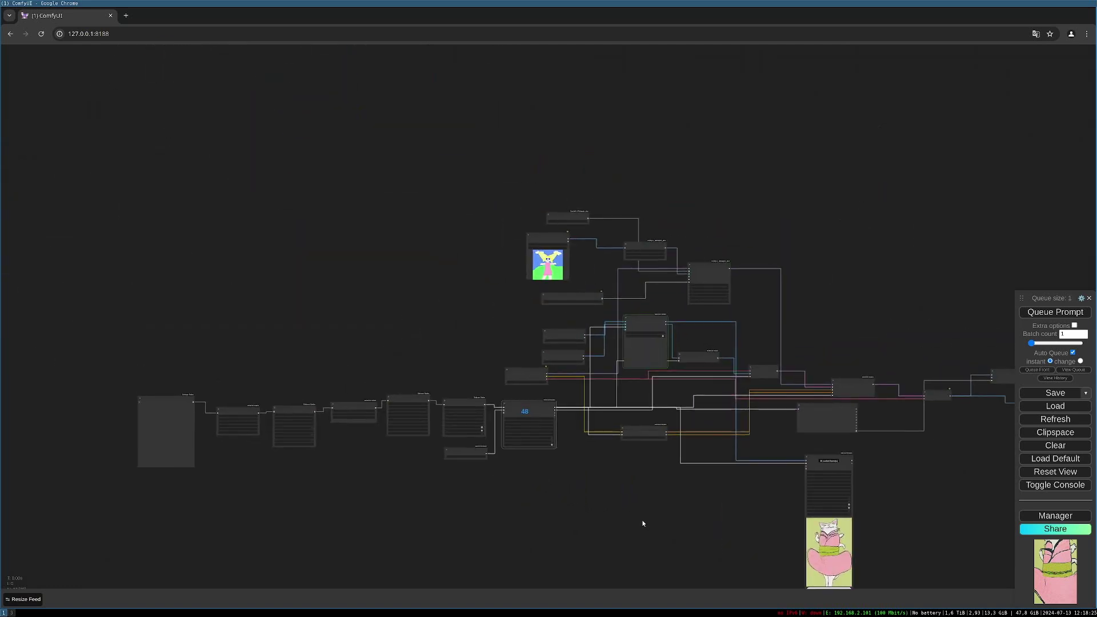
Reduce the IPAdapter Advanced weight further while the animation keeps rendering
scroll(561, 286, "up", 3)
scroll(560, 286, "up", 4)
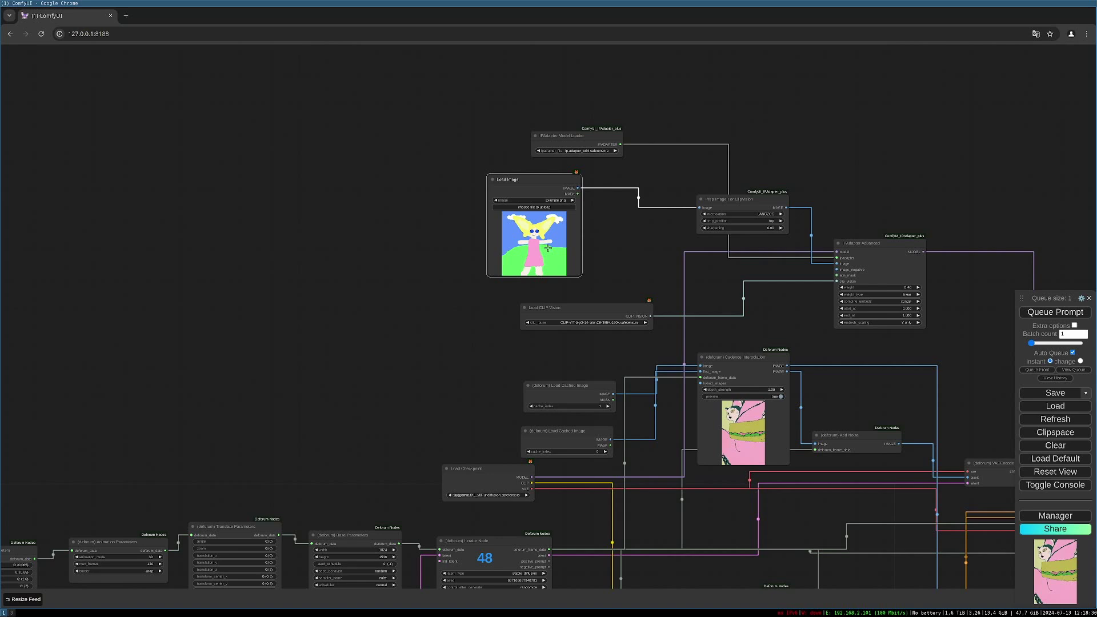
left_click_drag(660, 294, 542, 237)
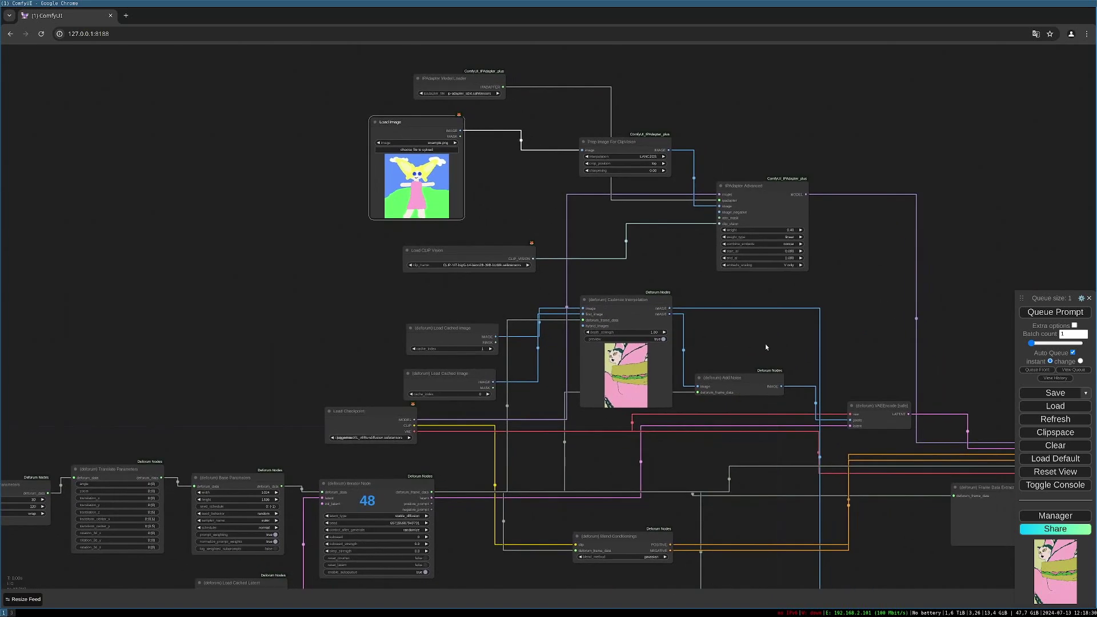
left_click_drag(766, 344, 685, 286)
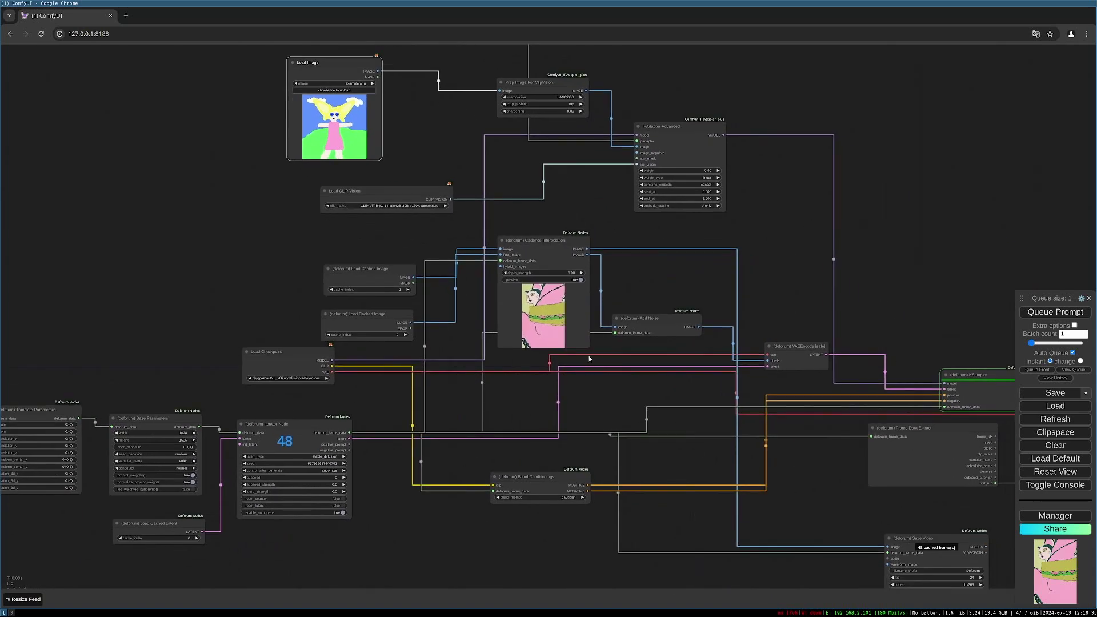
left_click(640, 171)
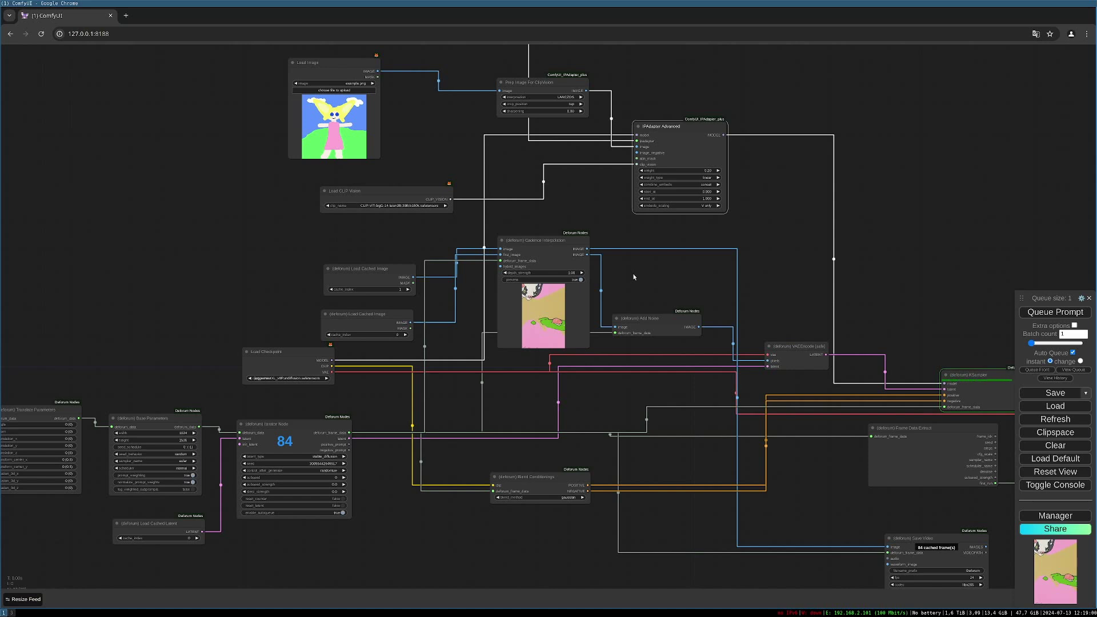
left_click_drag(417, 166, 461, 247)
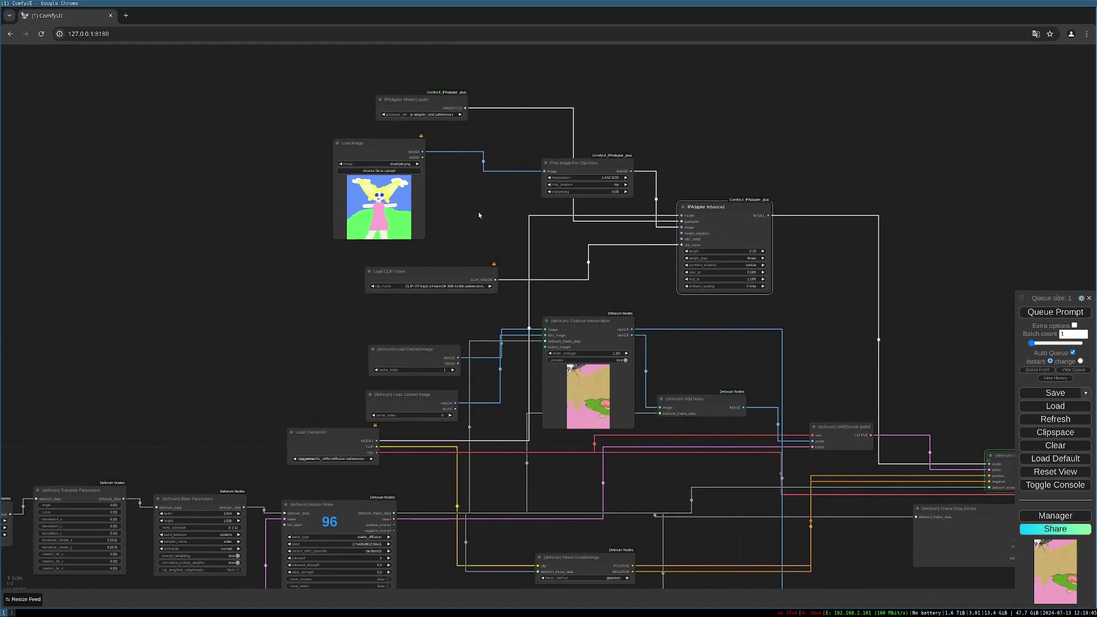
left_click(375, 150)
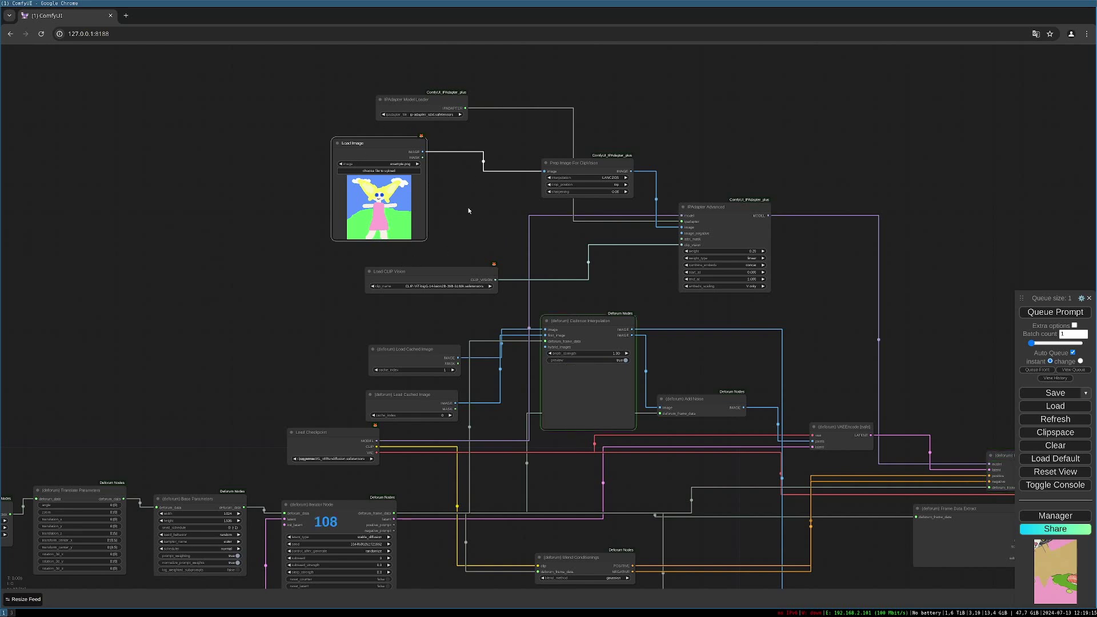
left_click_drag(532, 249, 430, 195)
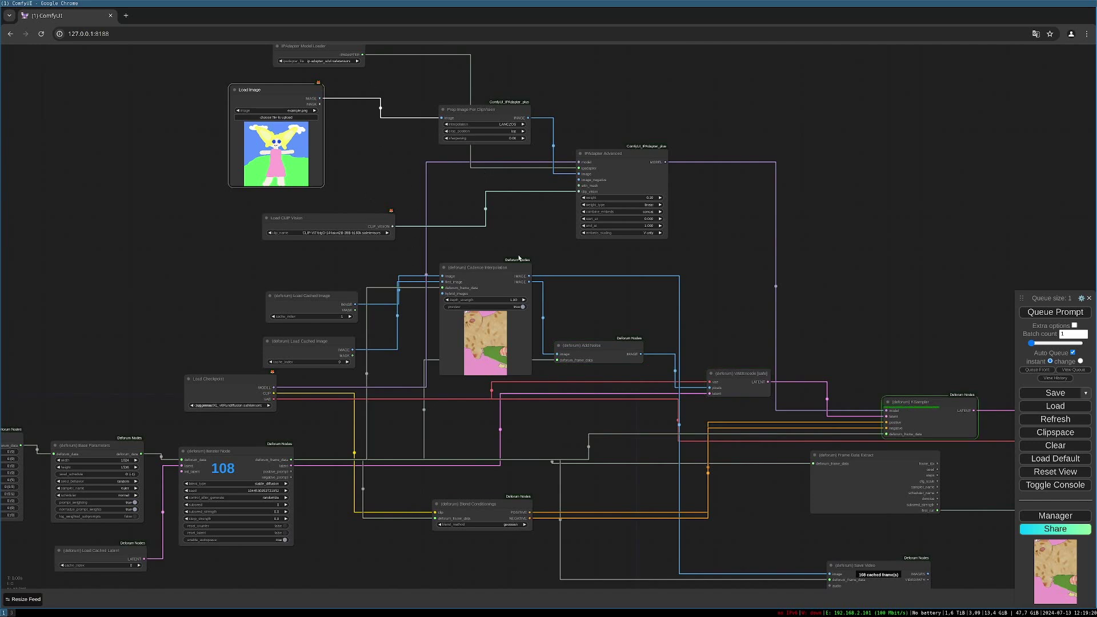
scroll(496, 310, "down", 4)
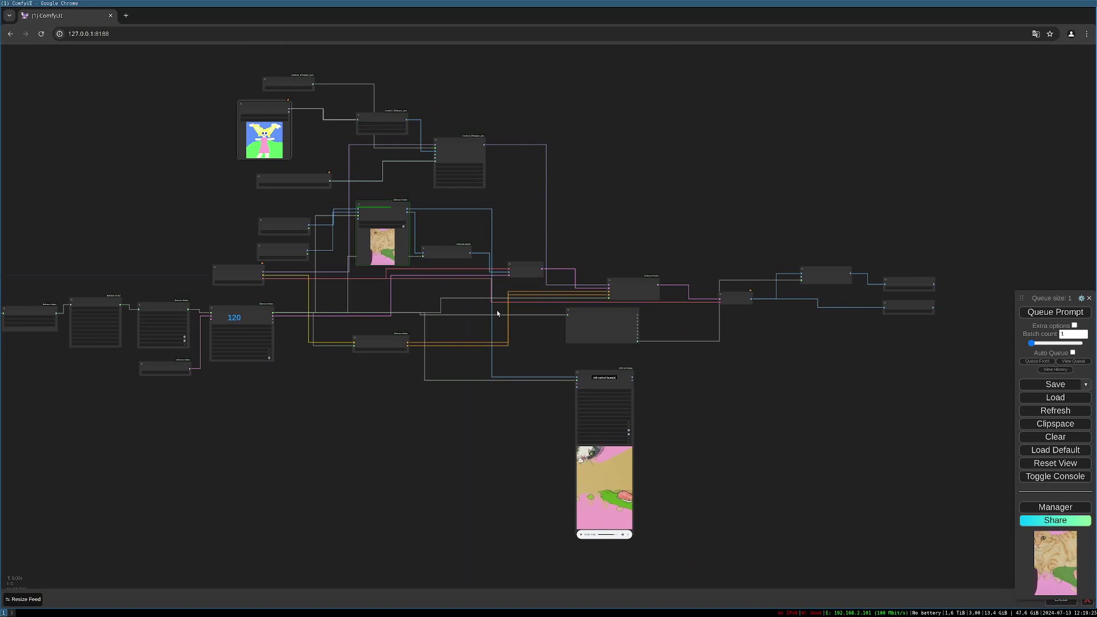